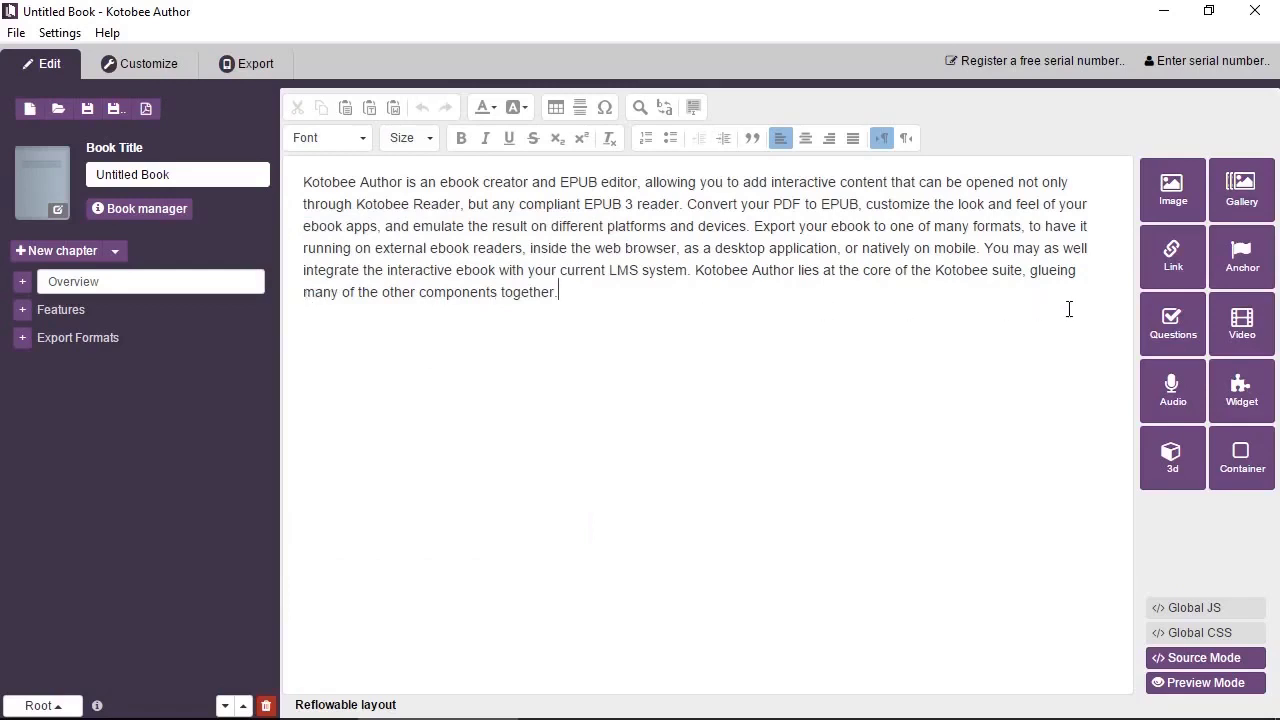
pyautogui.click(1162, 278)
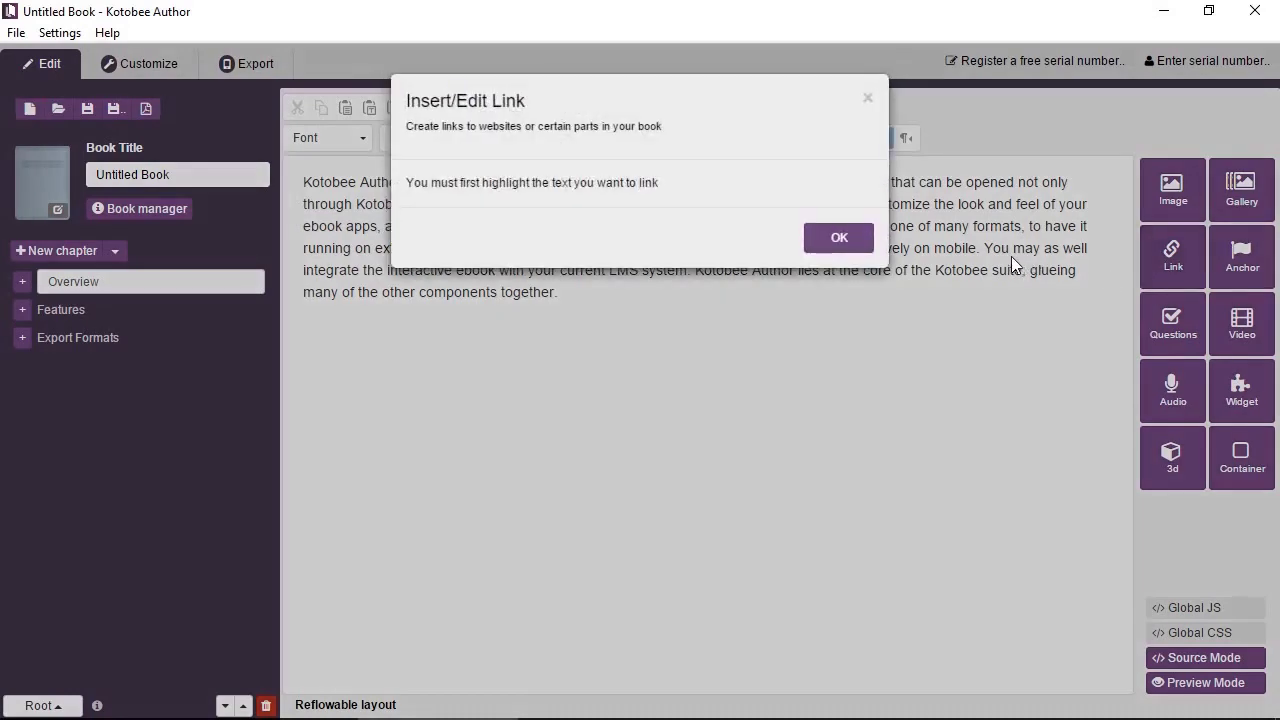
pyautogui.click(839, 240)
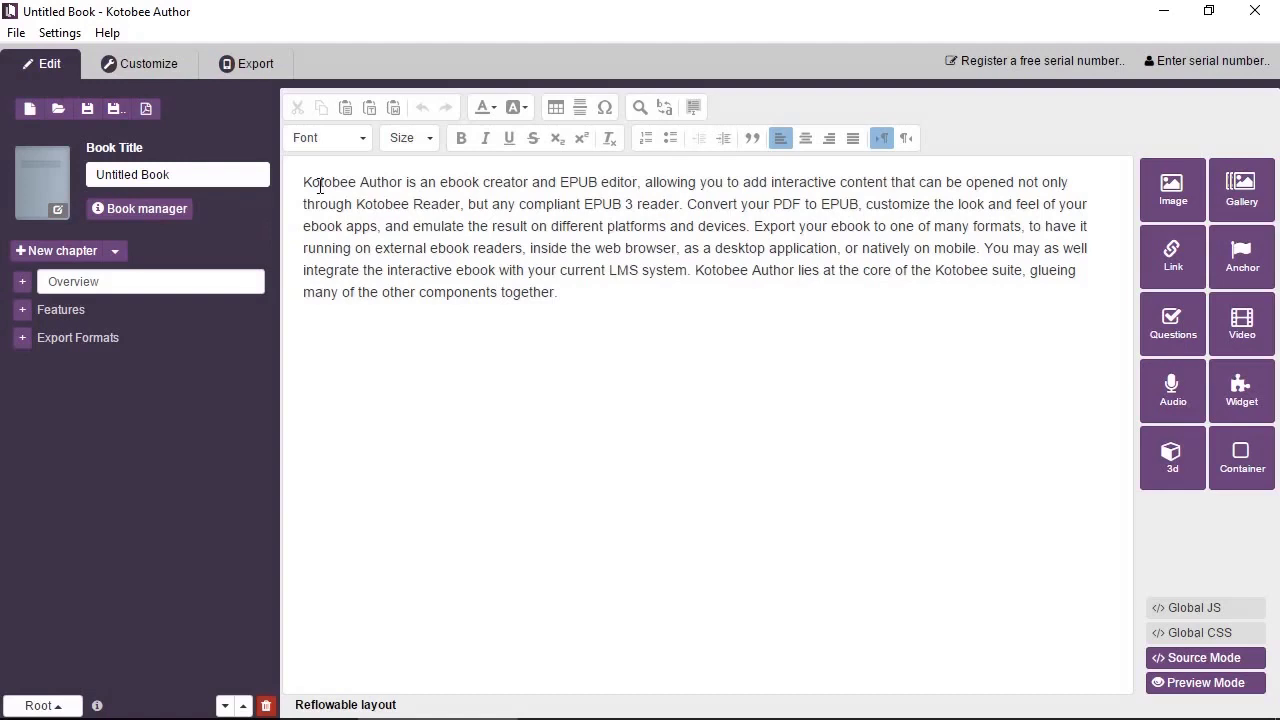
pyautogui.tripleClick(320, 185)
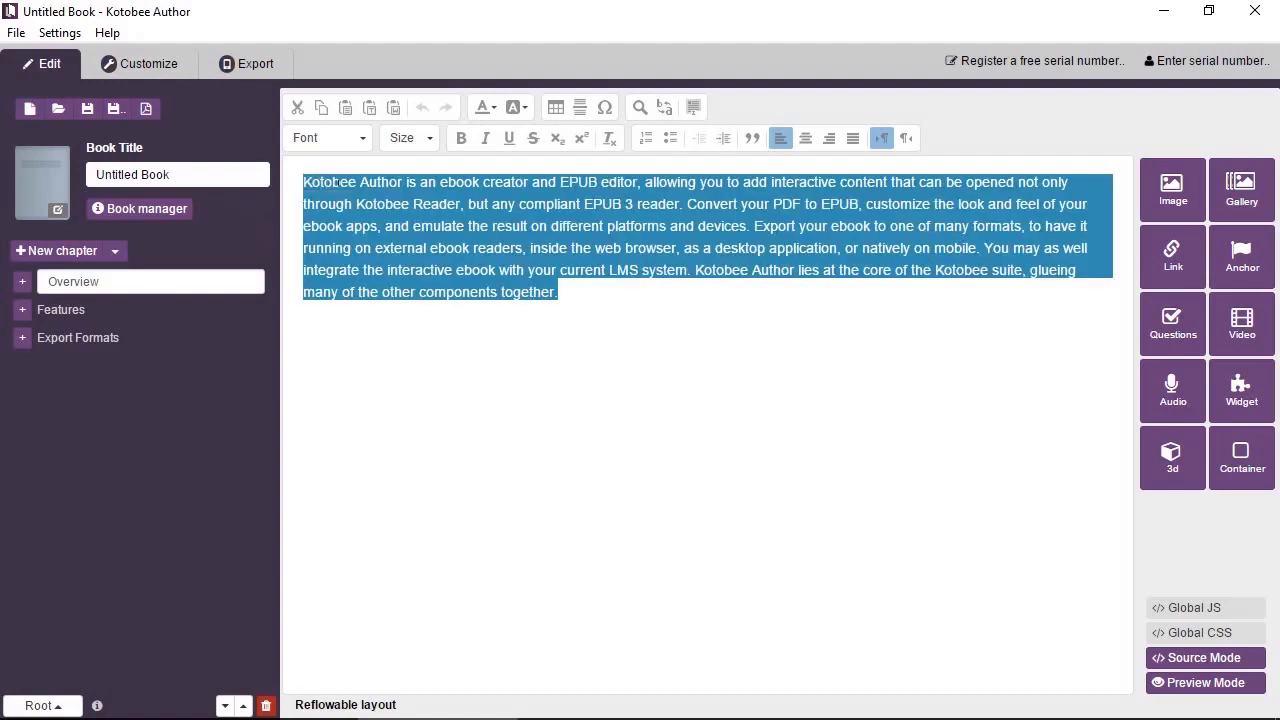
pyautogui.click(357, 183)
pyautogui.press('Home')
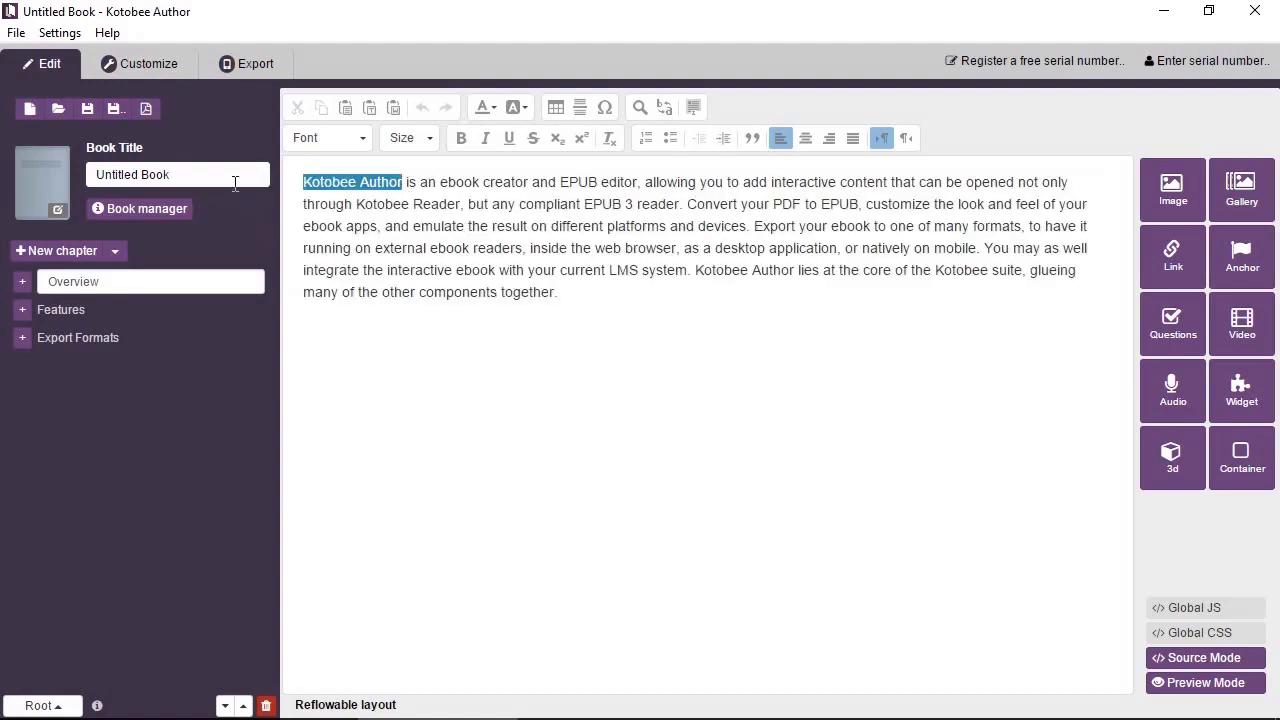
pyautogui.keyDown('shift'); pyautogui.click(405, 183); pyautogui.keyUp('shift')
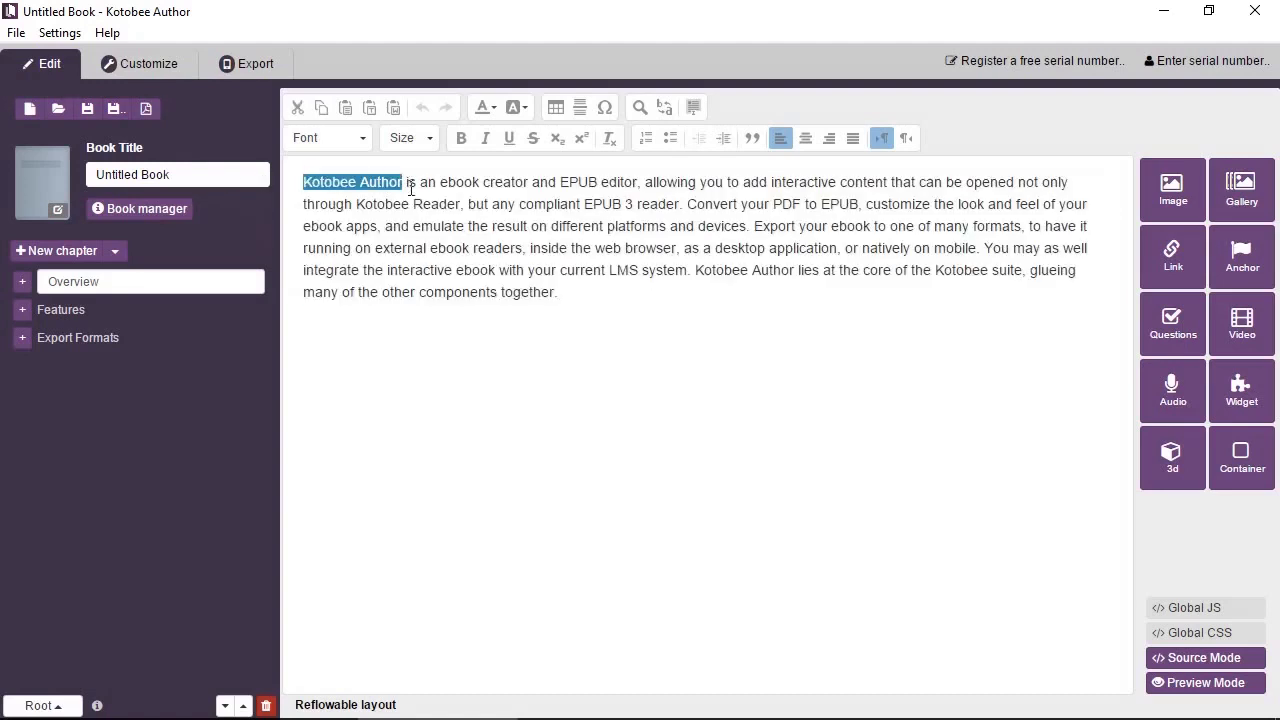
pyautogui.click(1165, 277)
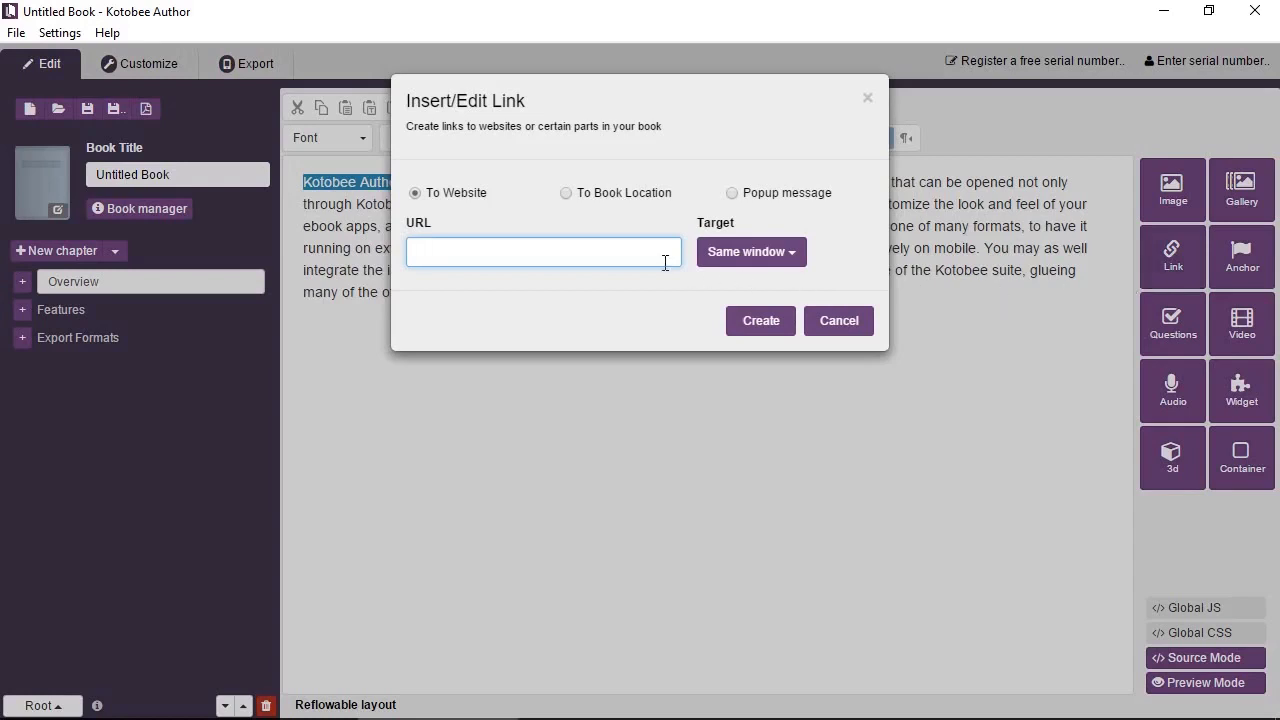
pyautogui.write('www.kotobee.com')
pyautogui.click(759, 320)
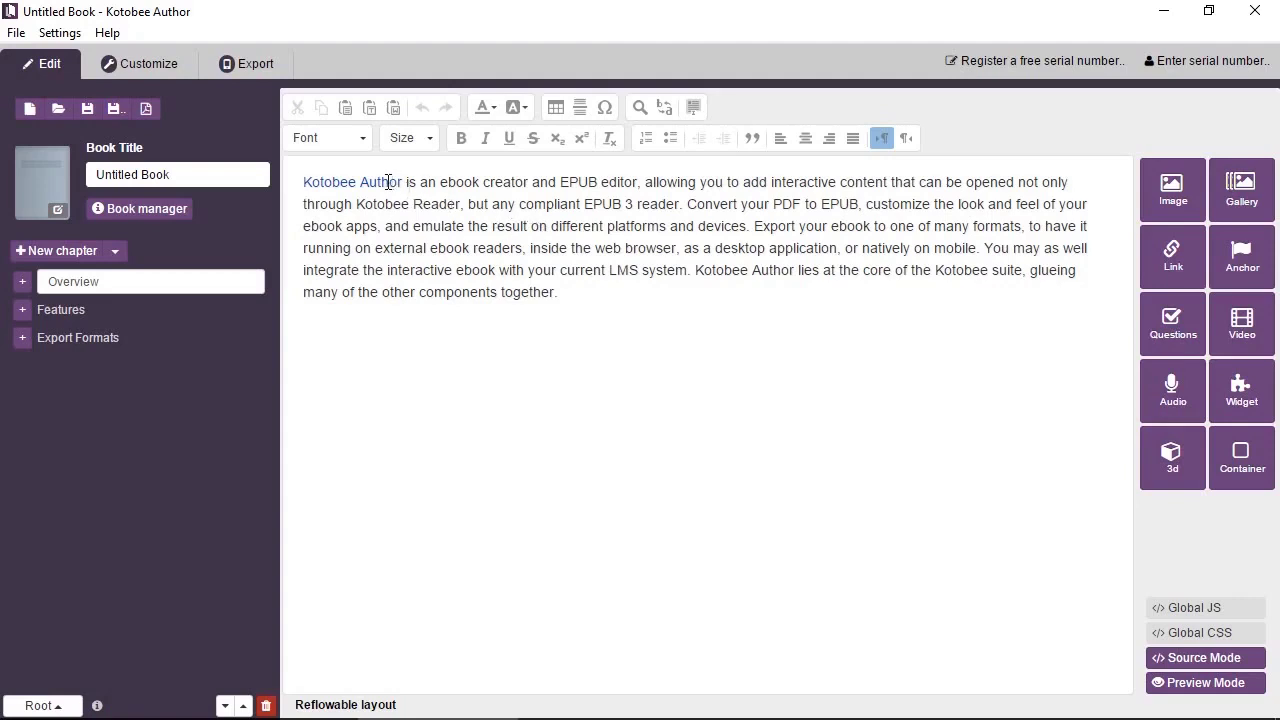
# Step: Remove the website link from "Kotobee Author" in the Overview chapter
pyautogui.click(389, 182)
pyautogui.doubleClick(380, 182)
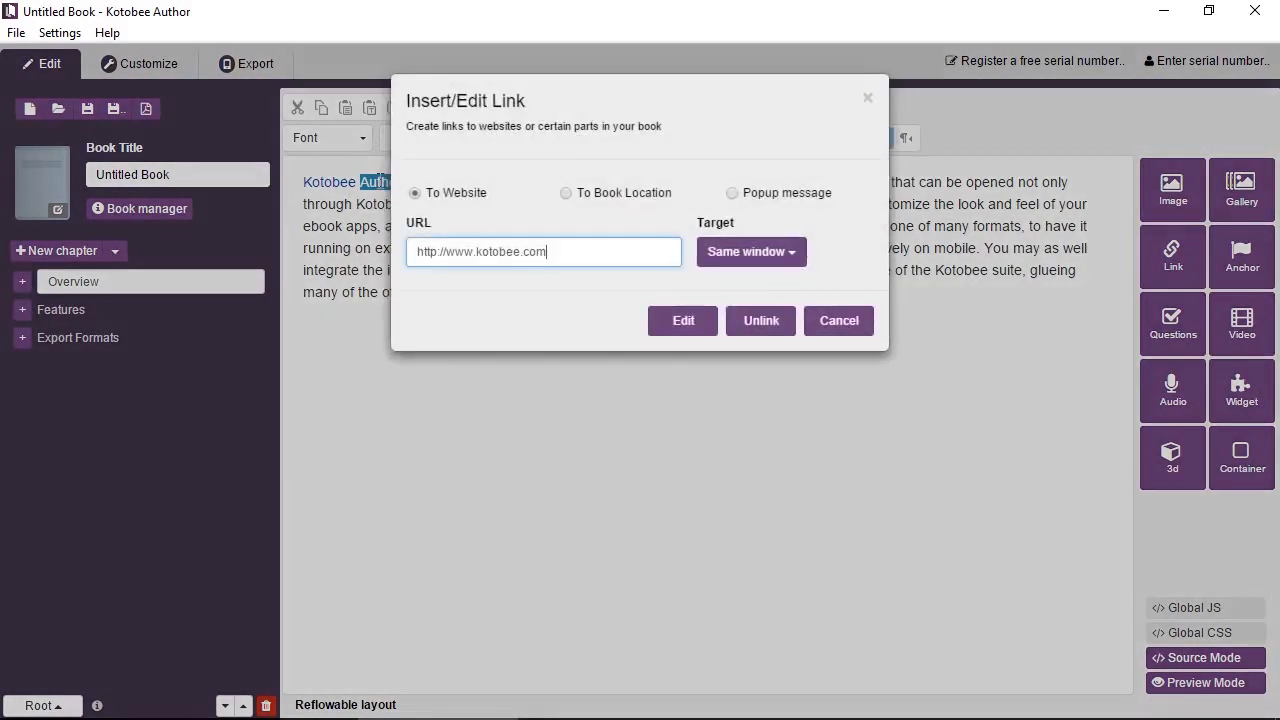
pyautogui.click(776, 323)
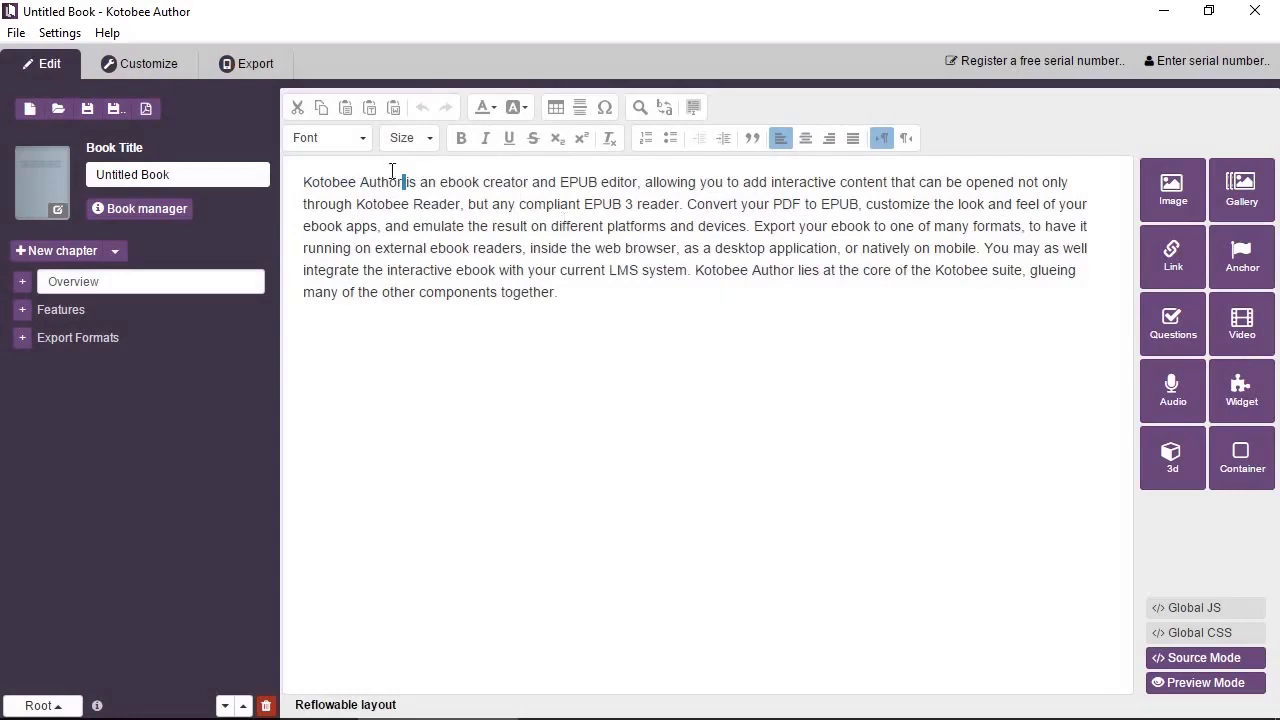
pyautogui.hotkey('shift', 'End')
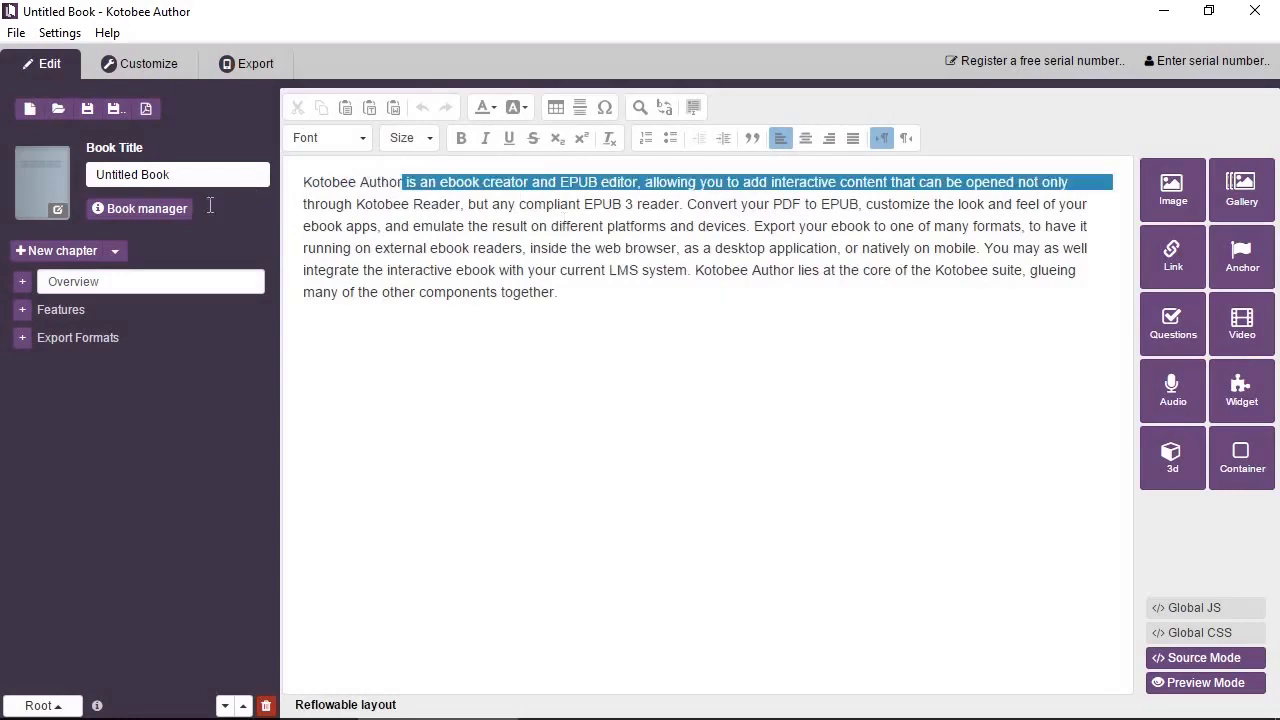
pyautogui.hotkey('shift', 'Home')
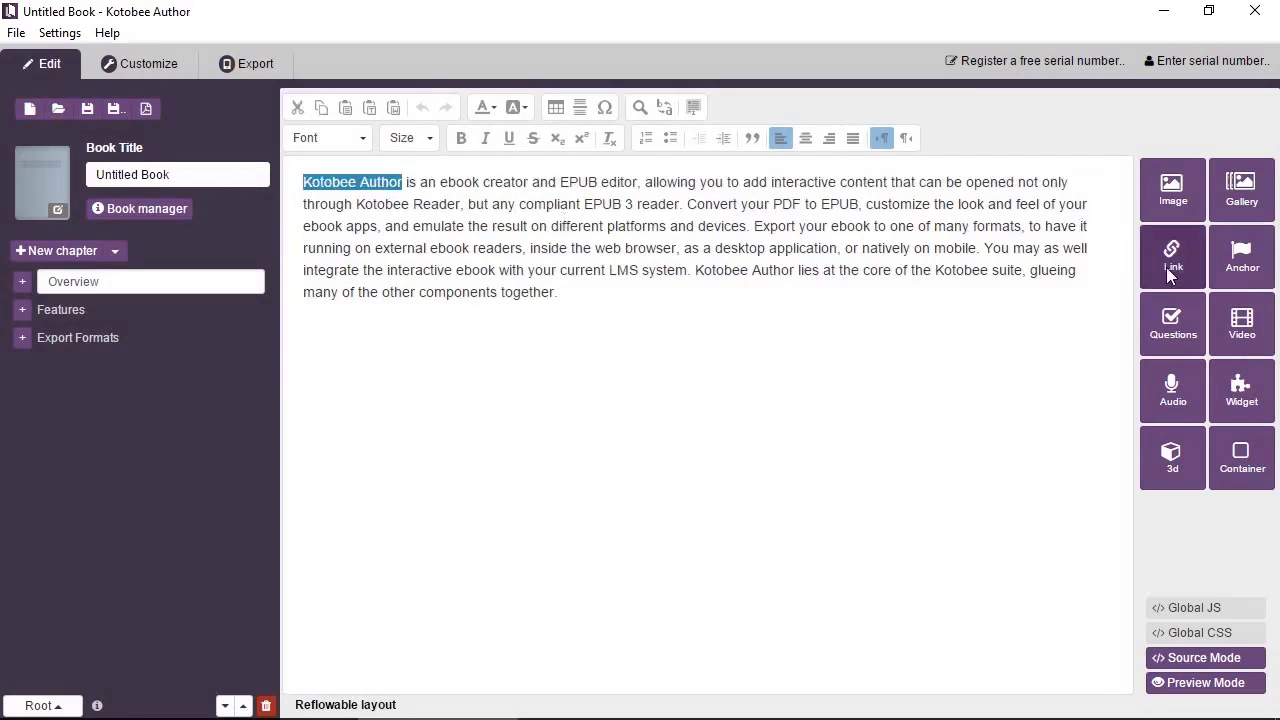
pyautogui.click(1170, 260)
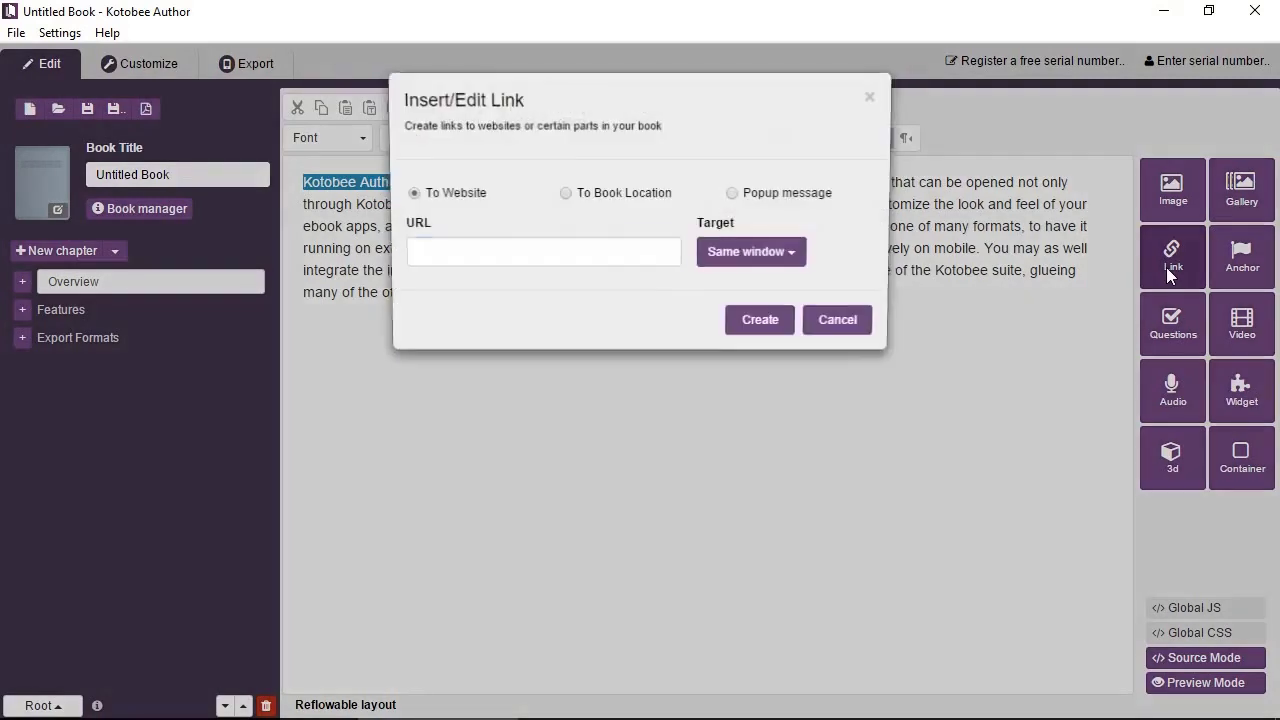
pyautogui.click(642, 205)
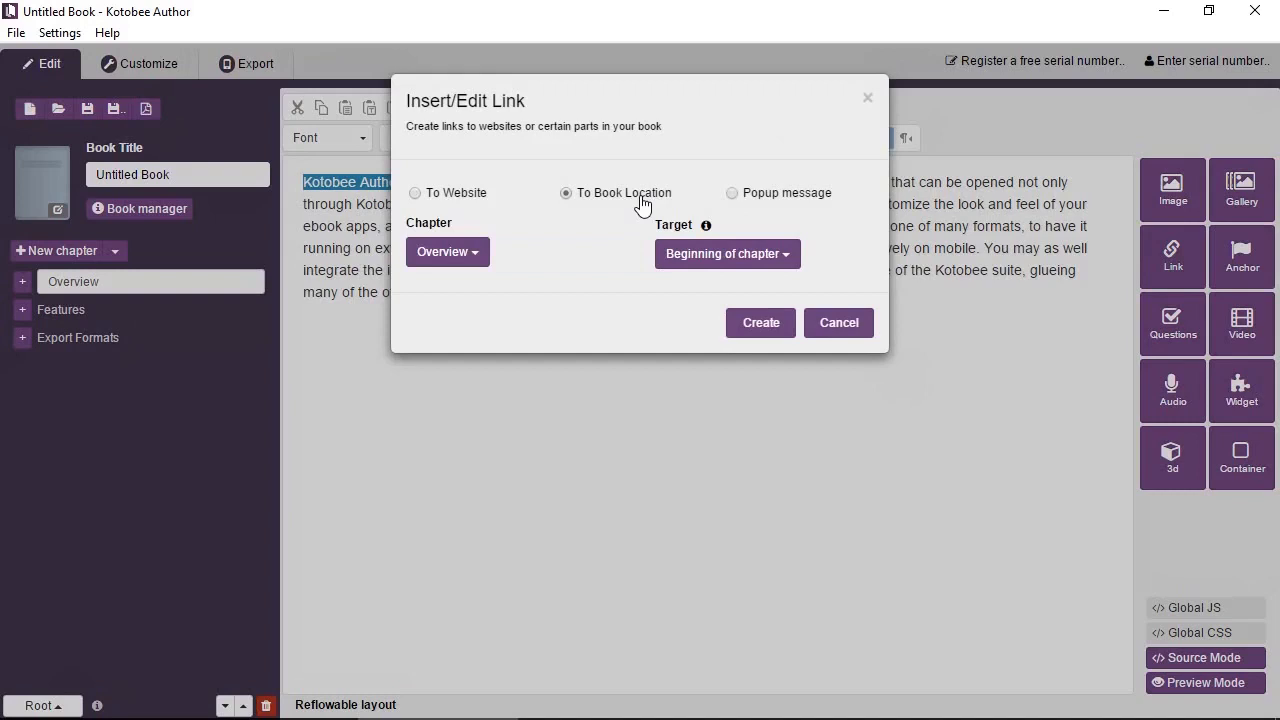
pyautogui.click(466, 256)
pyautogui.click(468, 262)
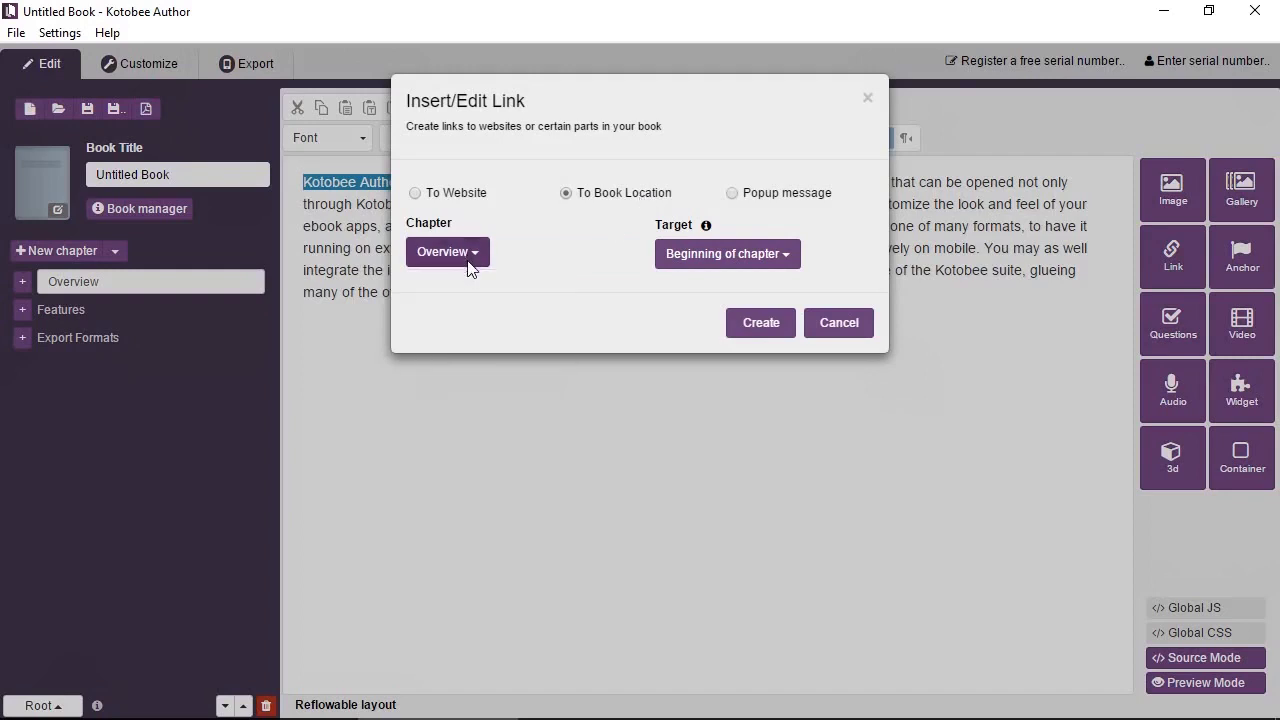
pyautogui.click(470, 264)
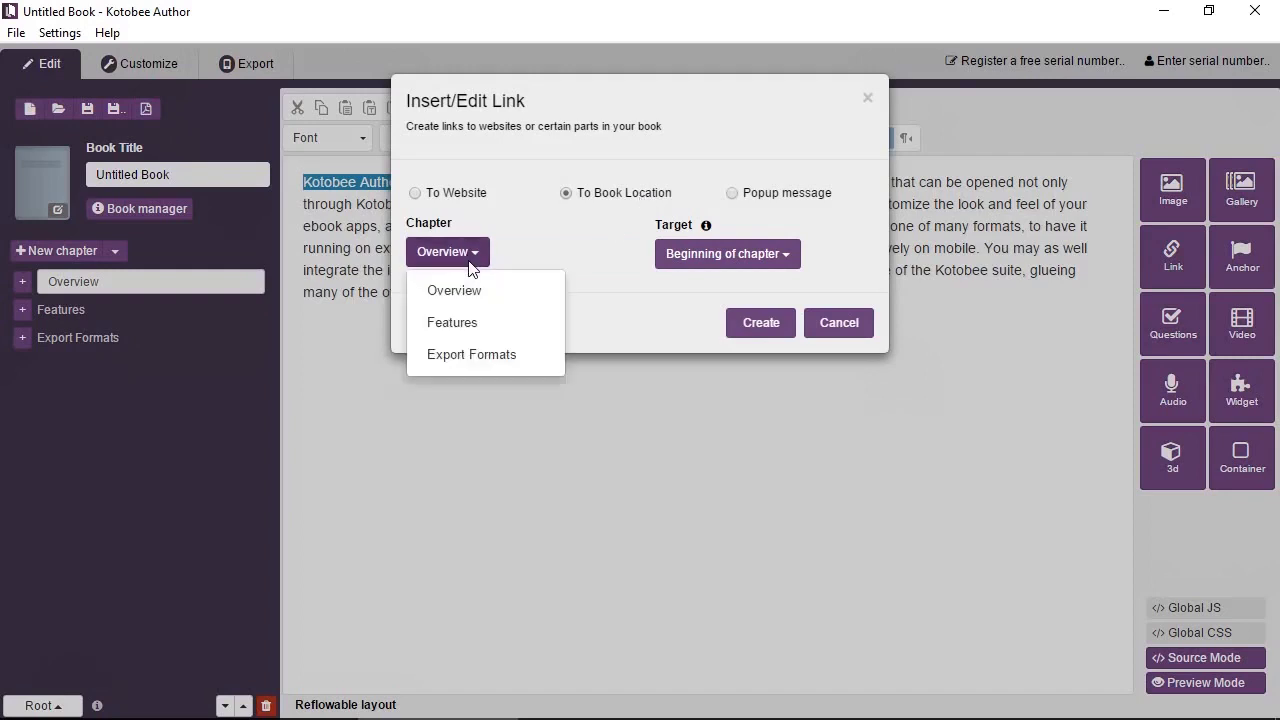
pyautogui.click(484, 324)
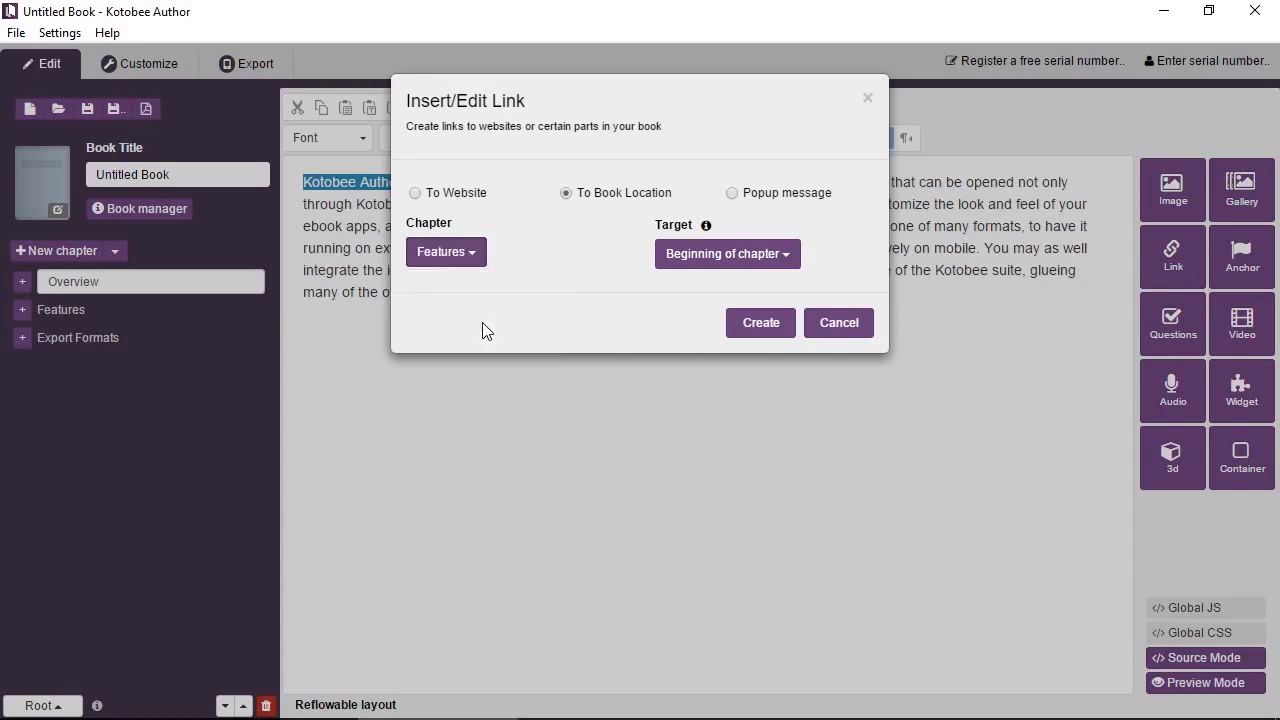
pyautogui.click(714, 262)
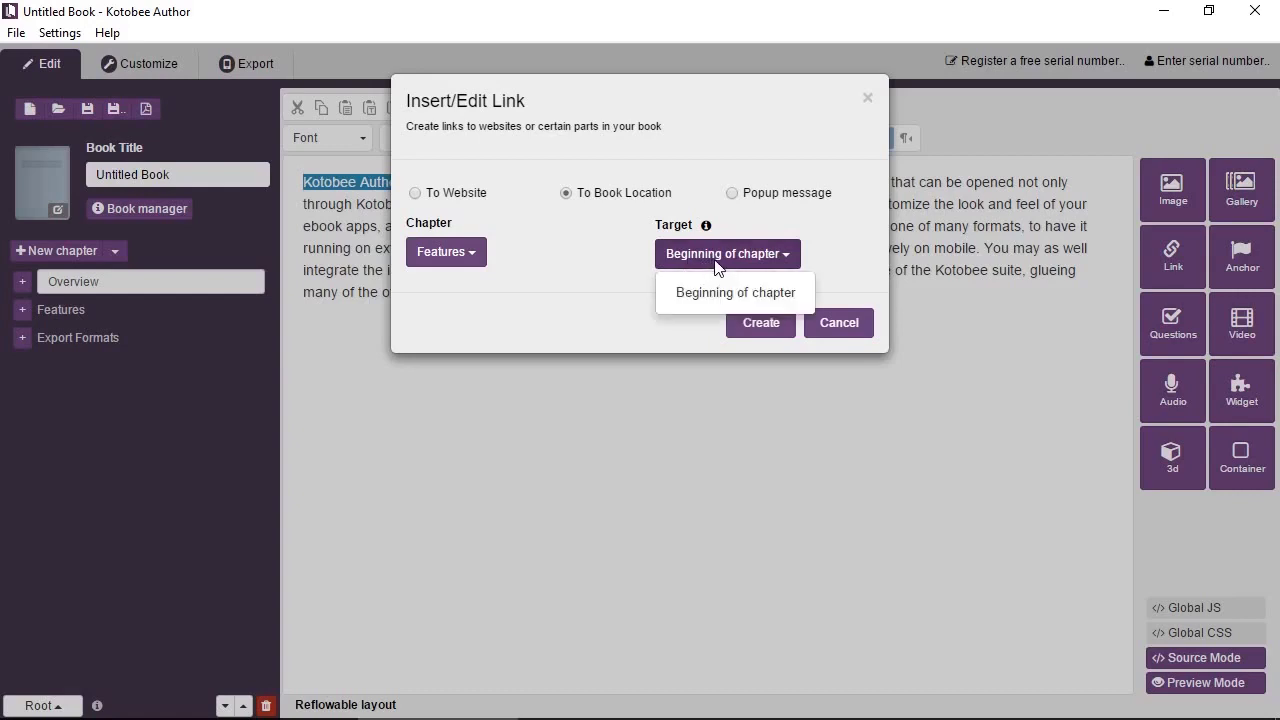
pyautogui.click(722, 258)
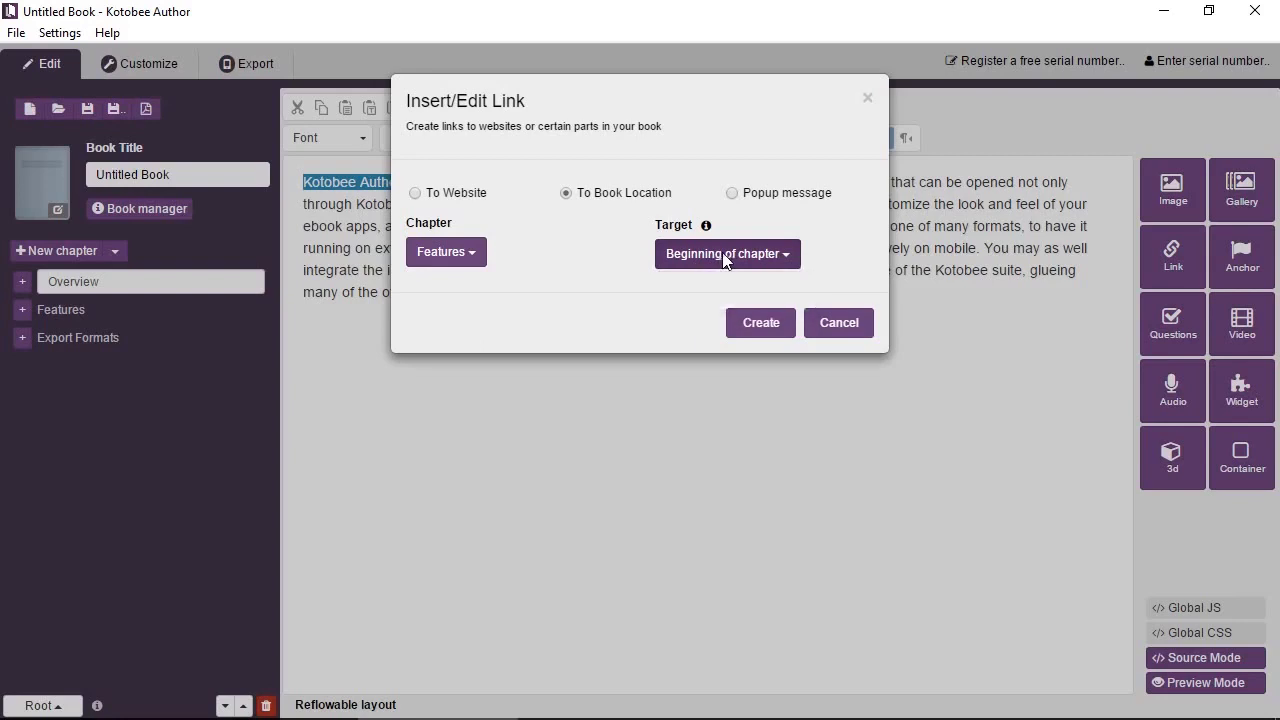
pyautogui.click(827, 322)
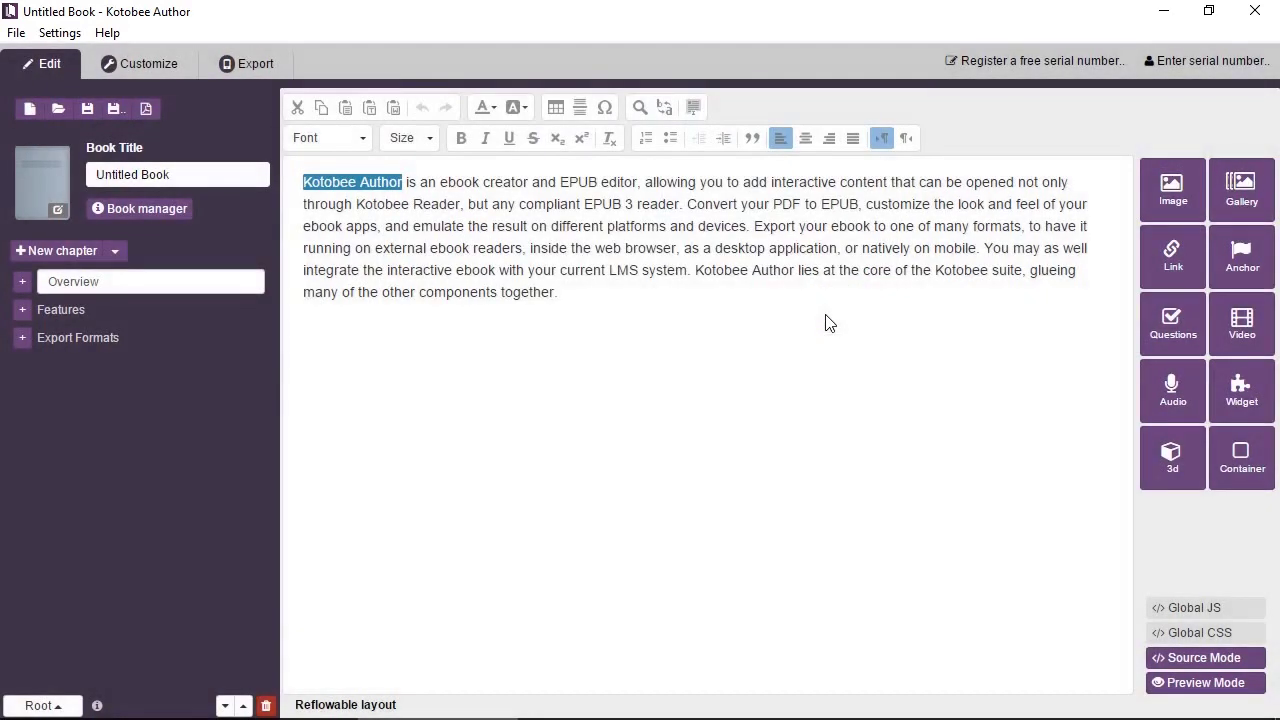
# Step: Fill the empty Export Formats chapter with short lines of placeholder text, from "dsdsdasdasdasd" to "asdasddasd asasd", ending on a new line
pyautogui.click(116, 341)
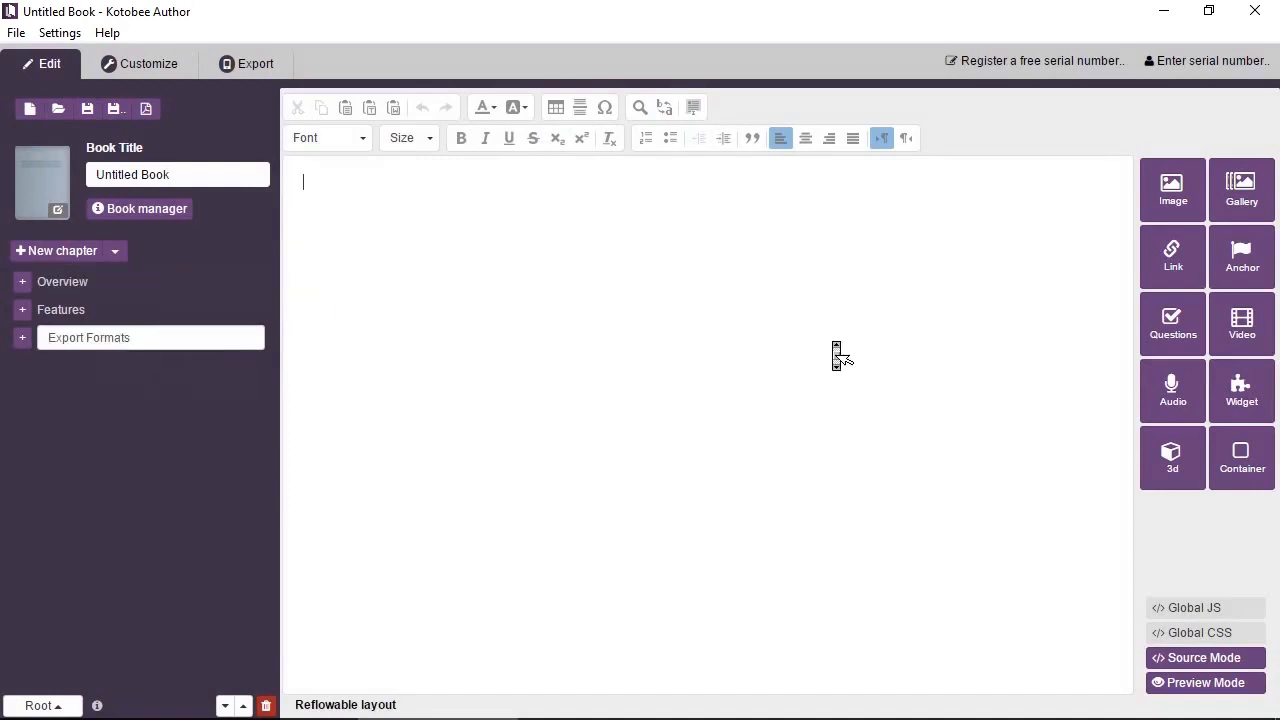
pyautogui.write('dsdsdasdasdasd')
pyautogui.press('Return')
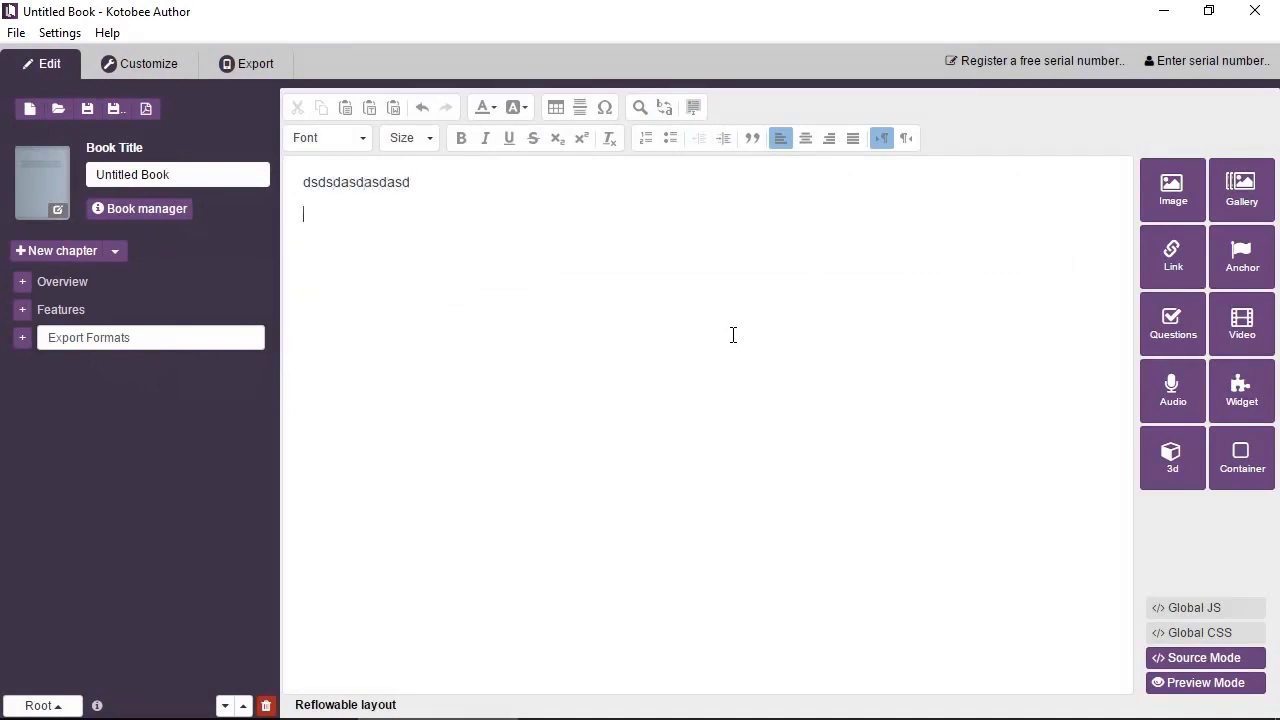
pyautogui.write('asdasd')
pyautogui.press('Return')
pyautogui.write('asd')
pyautogui.press('Return')
pyautogui.write('asd')
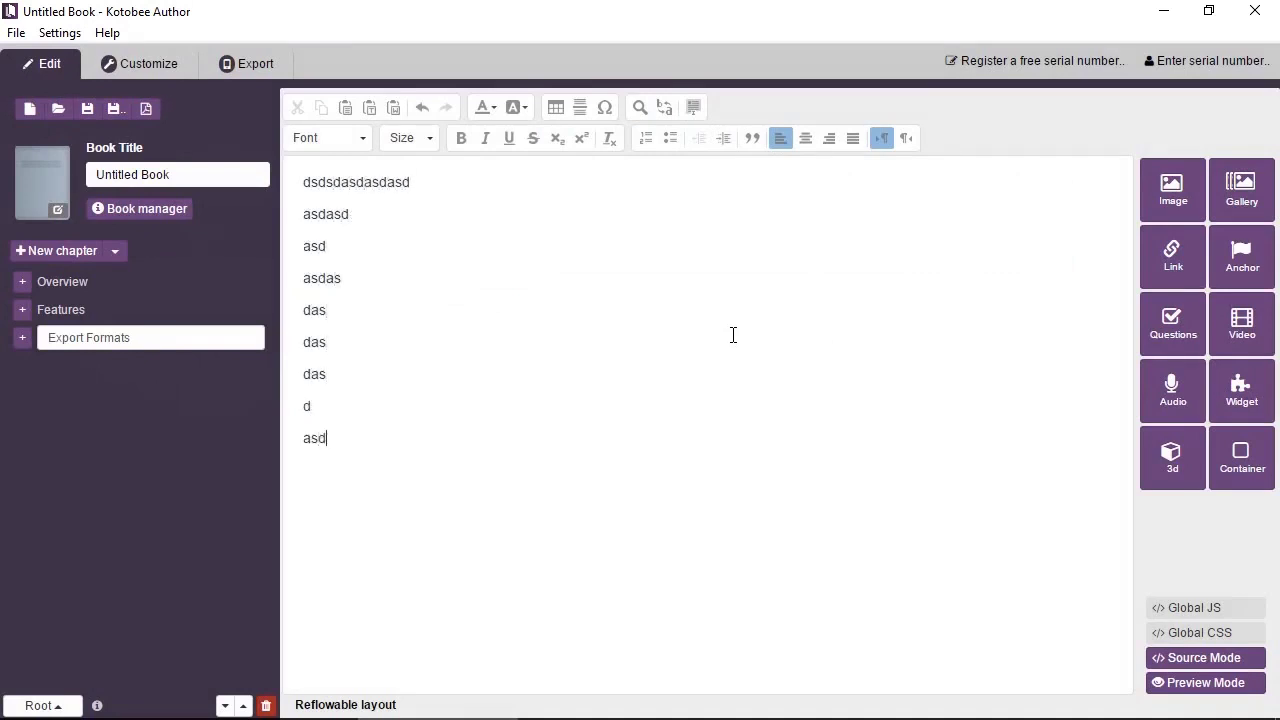
pyautogui.write('as das das das d asdas dasd asd asdasd asd asd')
pyautogui.press('Return')
pyautogui.write('sad')
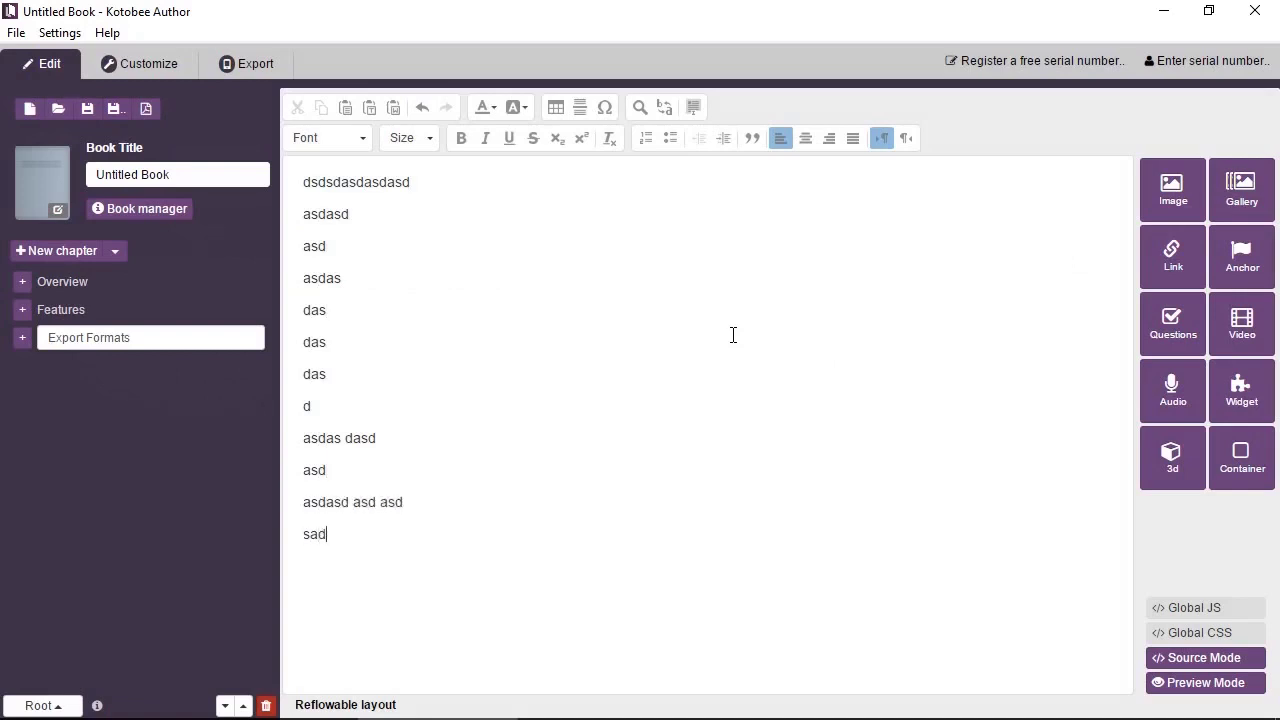
pyautogui.press('Return')
pyautogui.write('asdasddasd asasd')
pyautogui.press('Return')
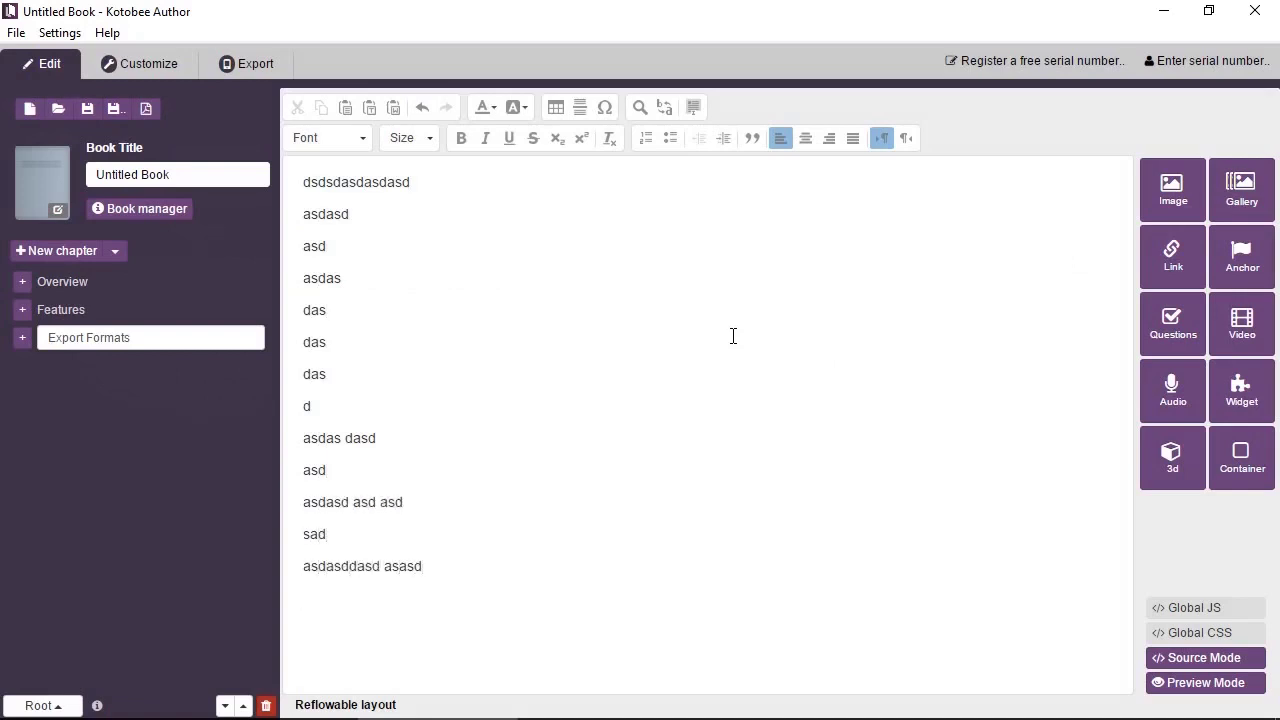
# Step: Insert an anchor named "My first anchor" below the last text line of the Export Formats chapter
pyautogui.click(1254, 275)
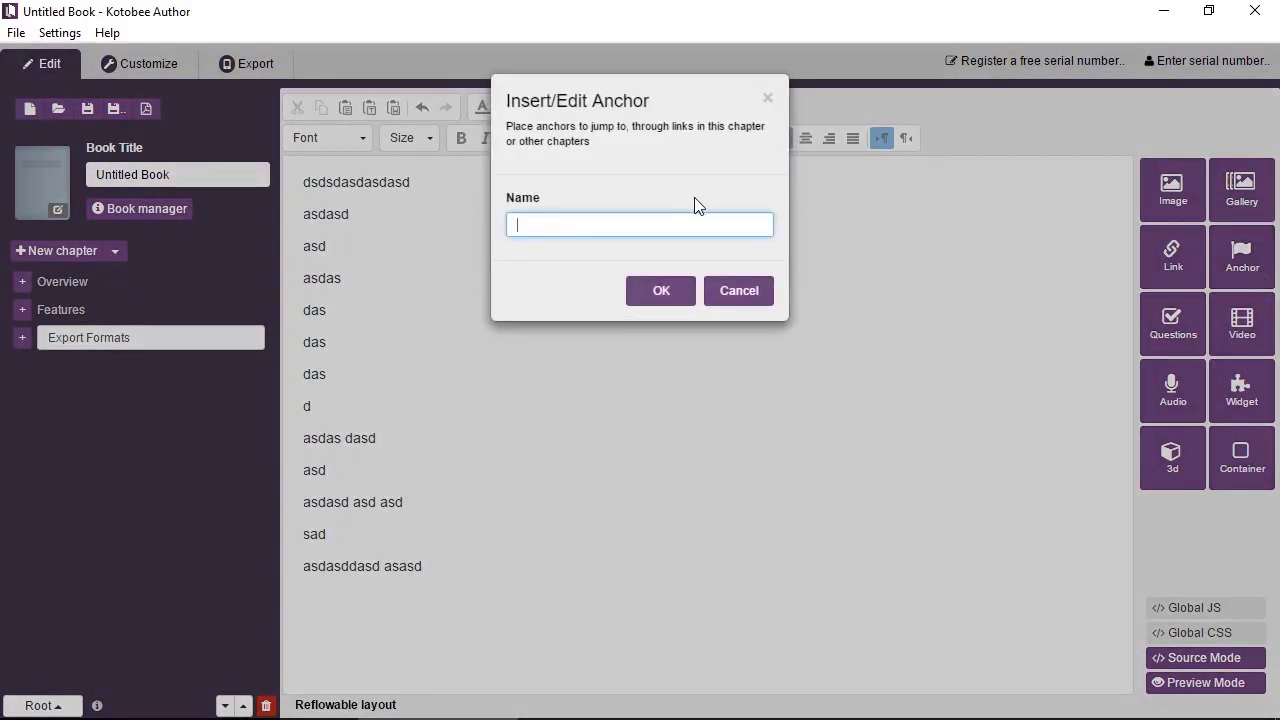
pyautogui.write('My first anchor')
pyautogui.click(668, 300)
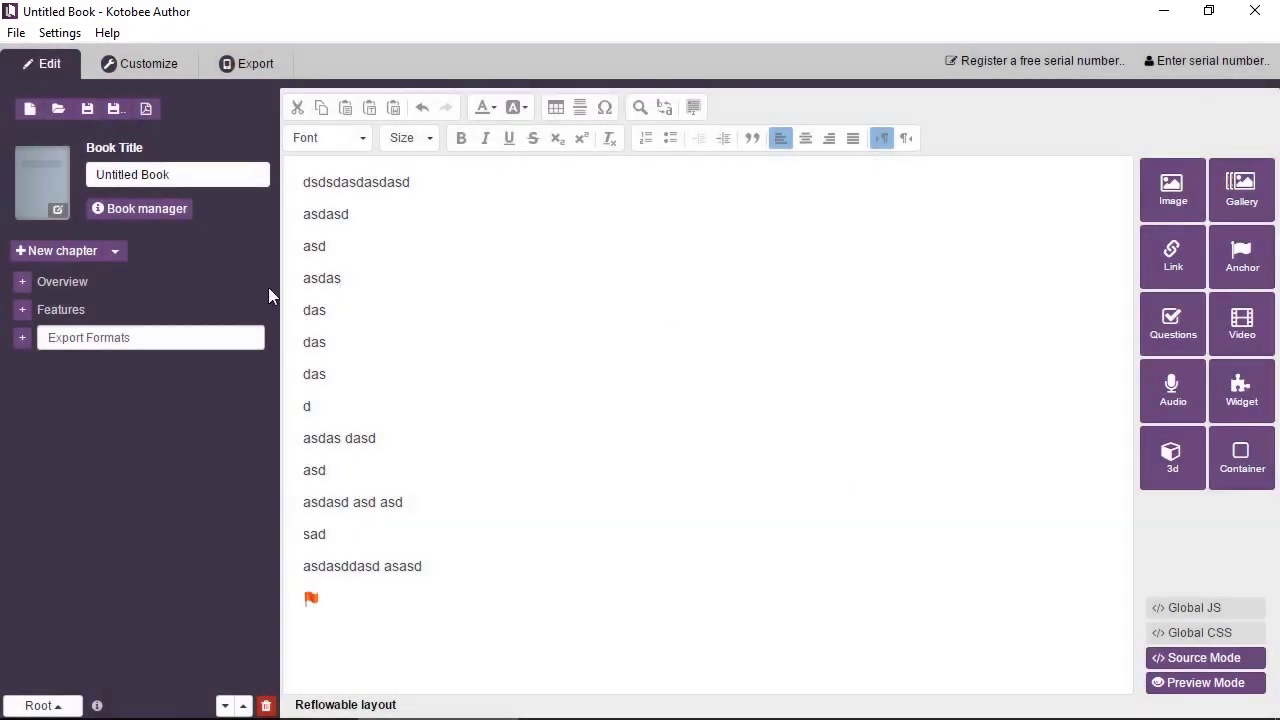
# Step: Start a link on "Kotobee Author" in the Overview chapter to a book location in Export Formats and show the available targets
pyautogui.click(135, 281)
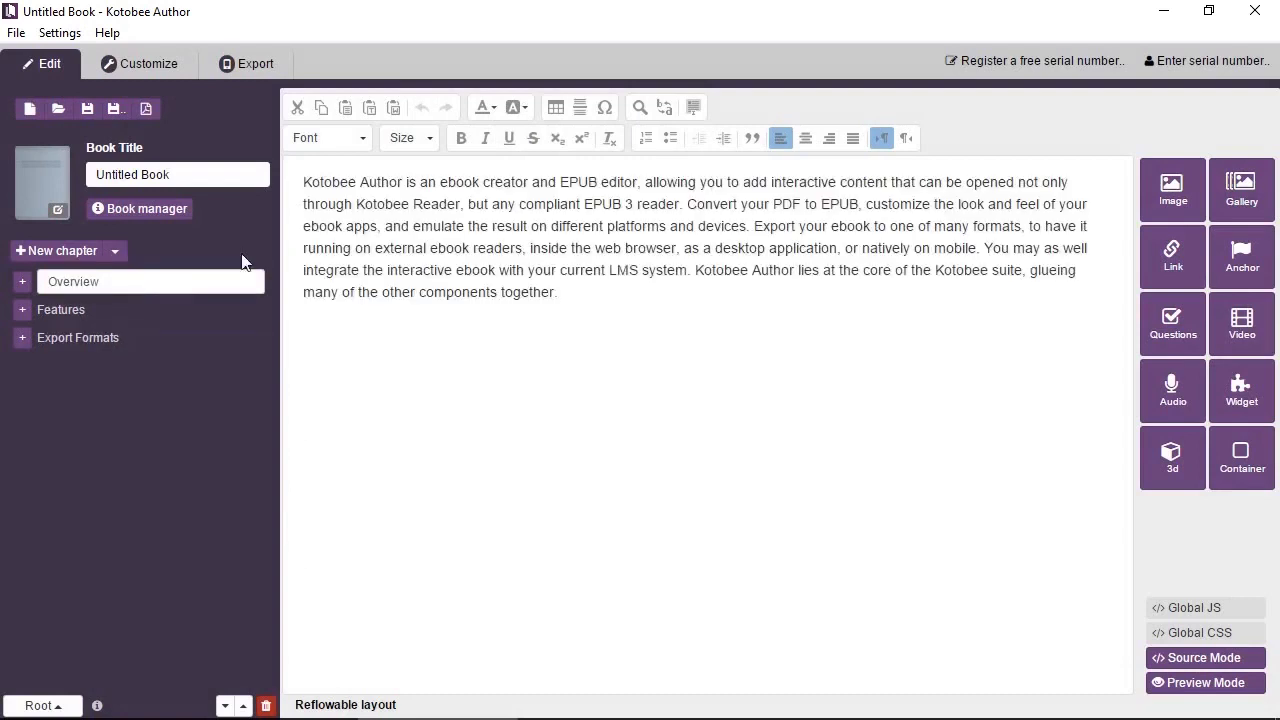
pyautogui.moveTo(316, 184); pyautogui.dragTo(402, 183)
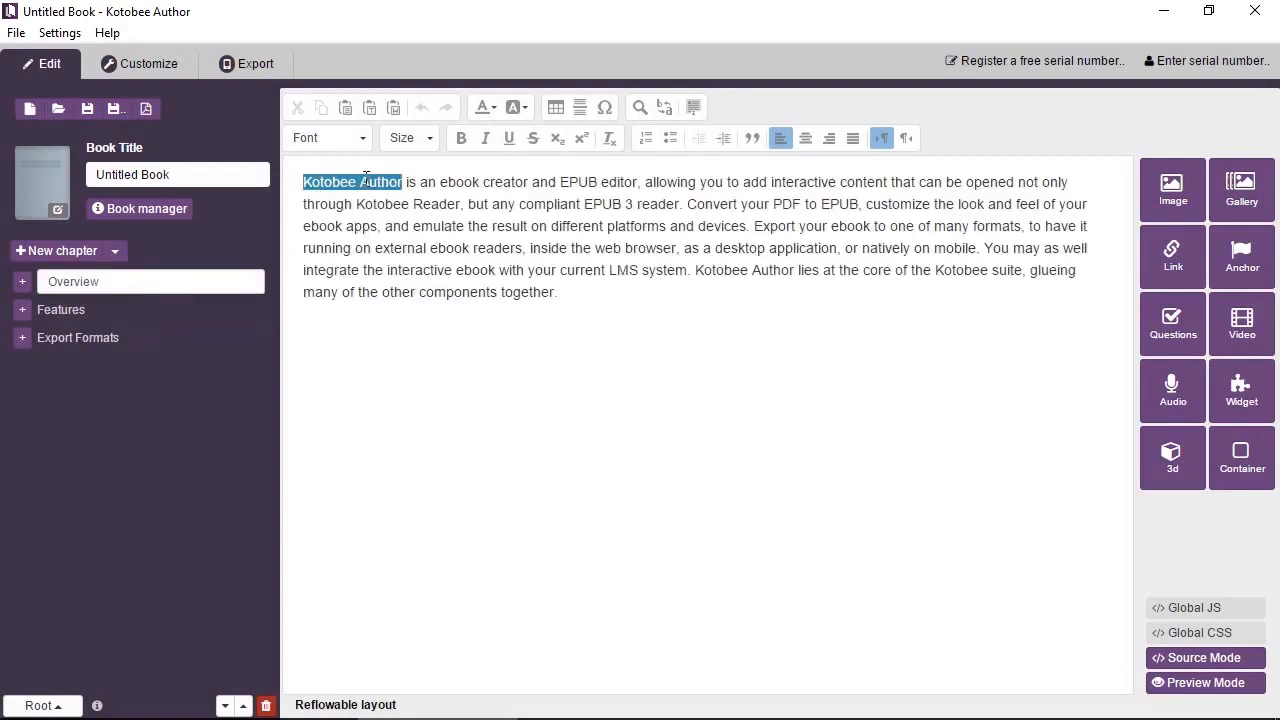
pyautogui.click(1192, 252)
pyautogui.click(620, 196)
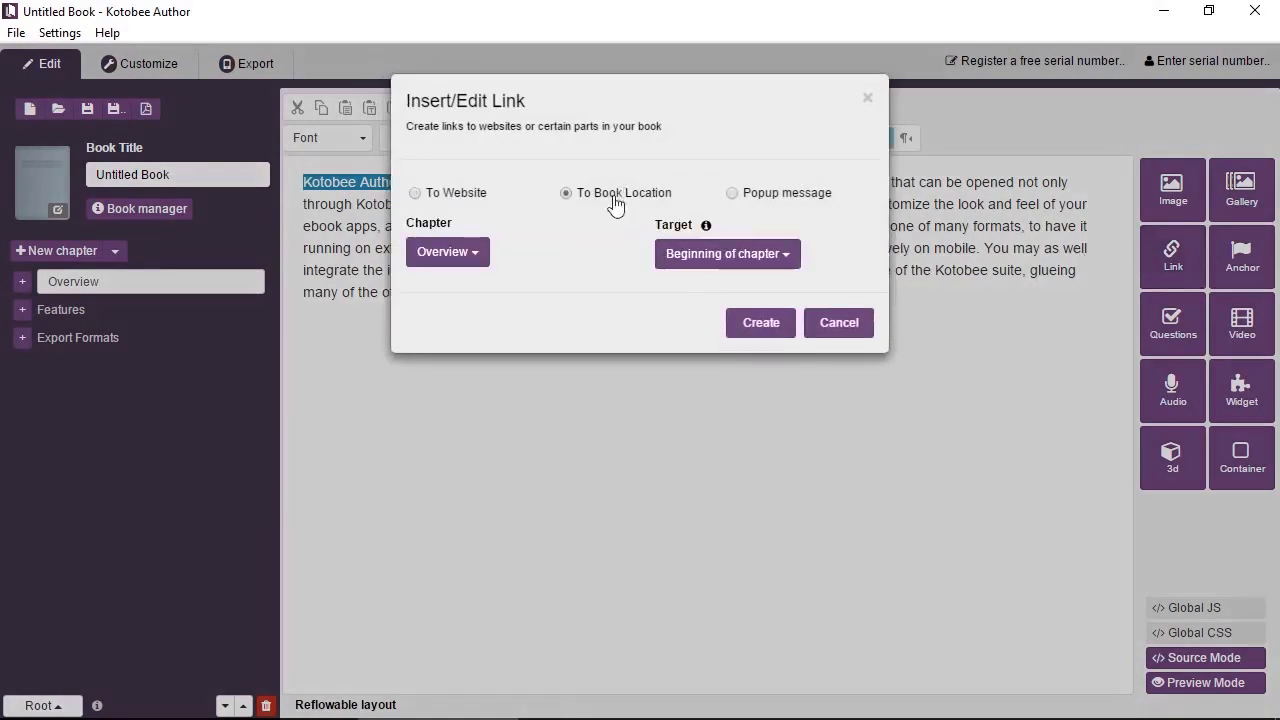
pyautogui.click(449, 257)
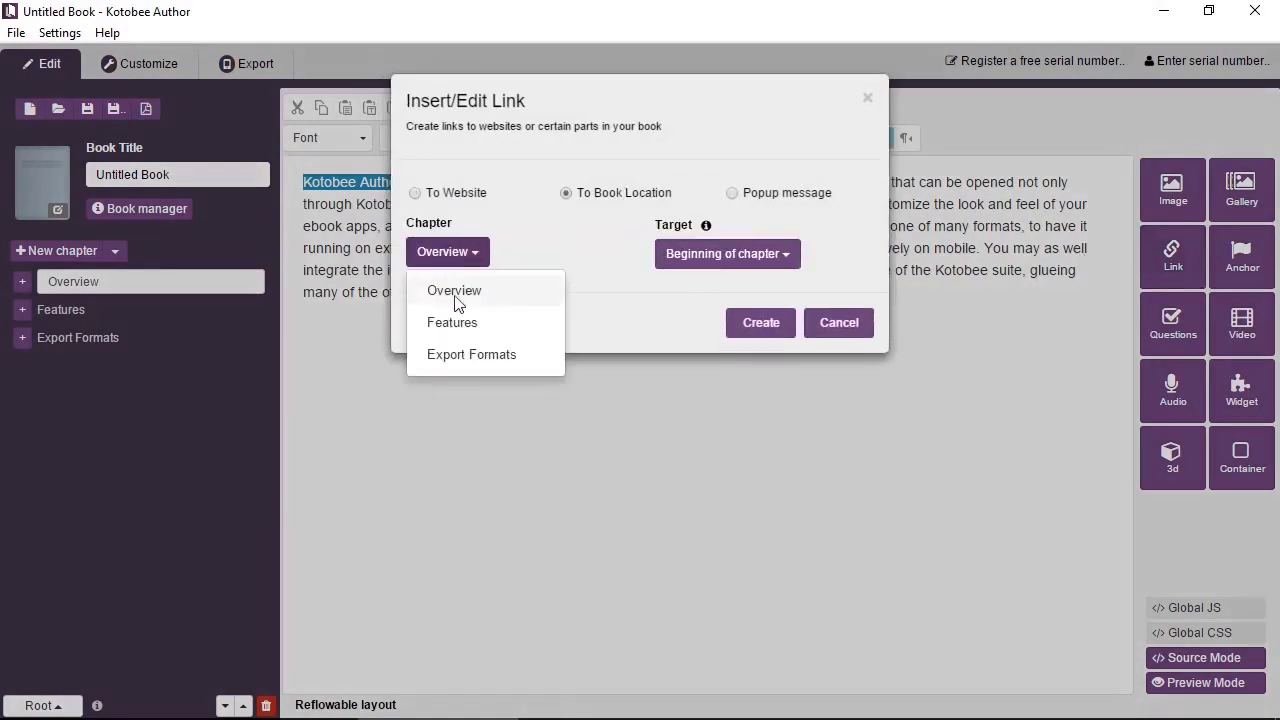
pyautogui.click(471, 355)
pyautogui.click(733, 260)
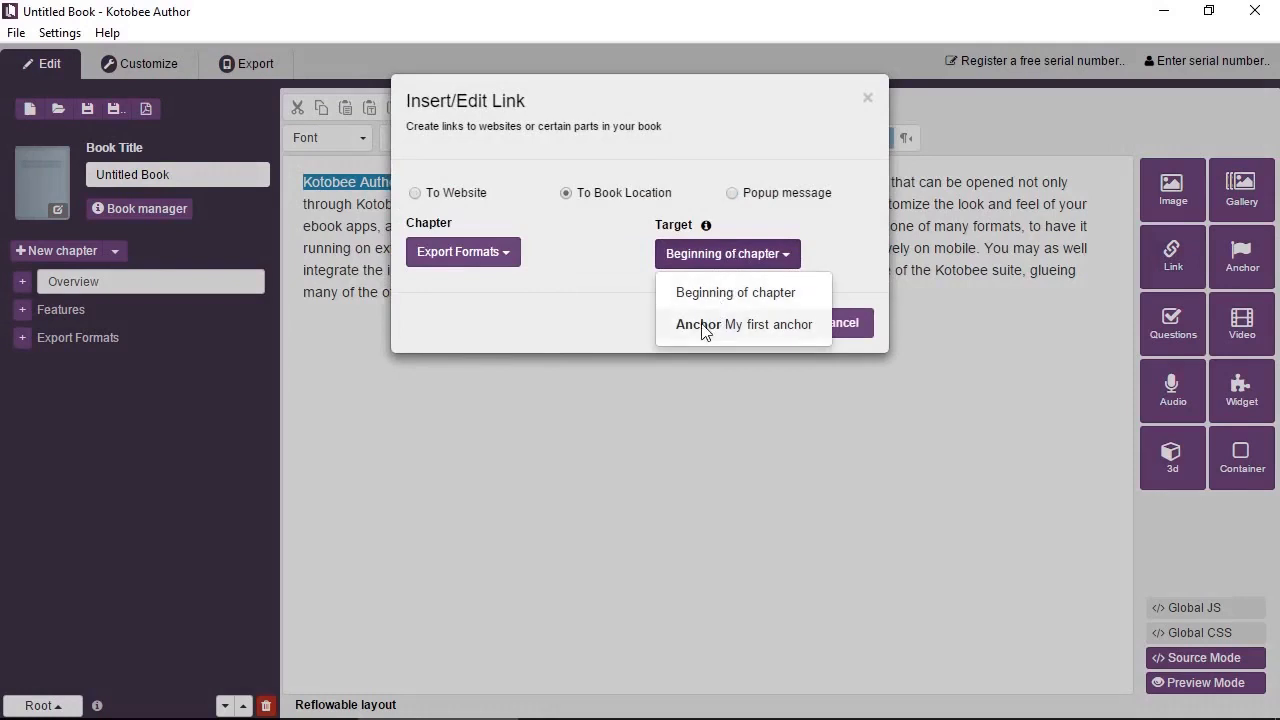
# Step: Switch the link to a popup message reading "Download from kotobee.com!" and create it
pyautogui.click(764, 200)
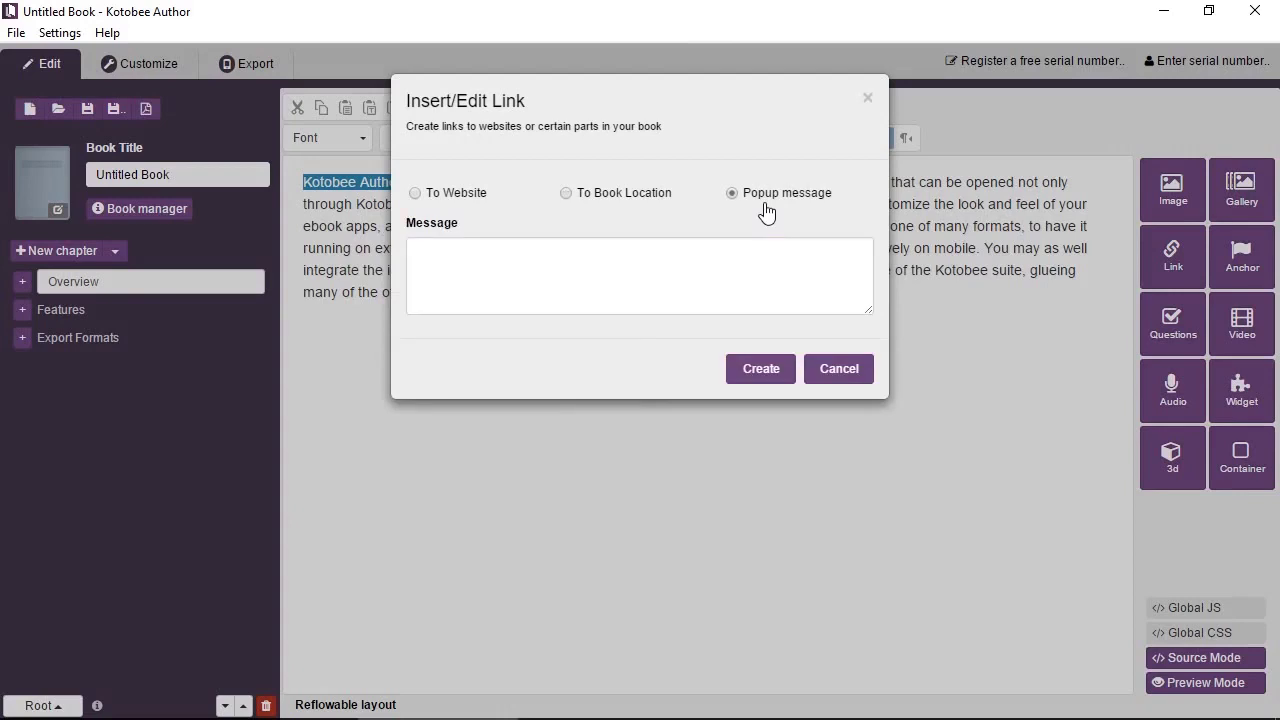
pyautogui.click(746, 257)
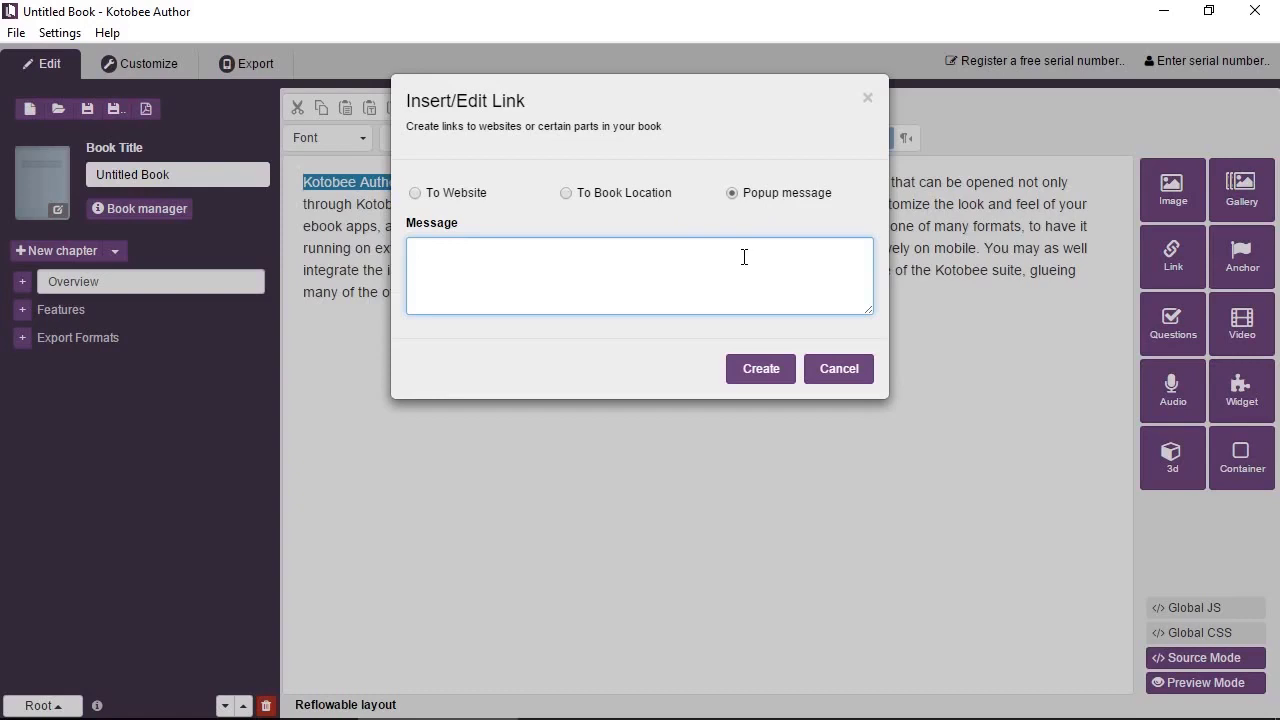
pyautogui.write('Download from kotobee.com!')
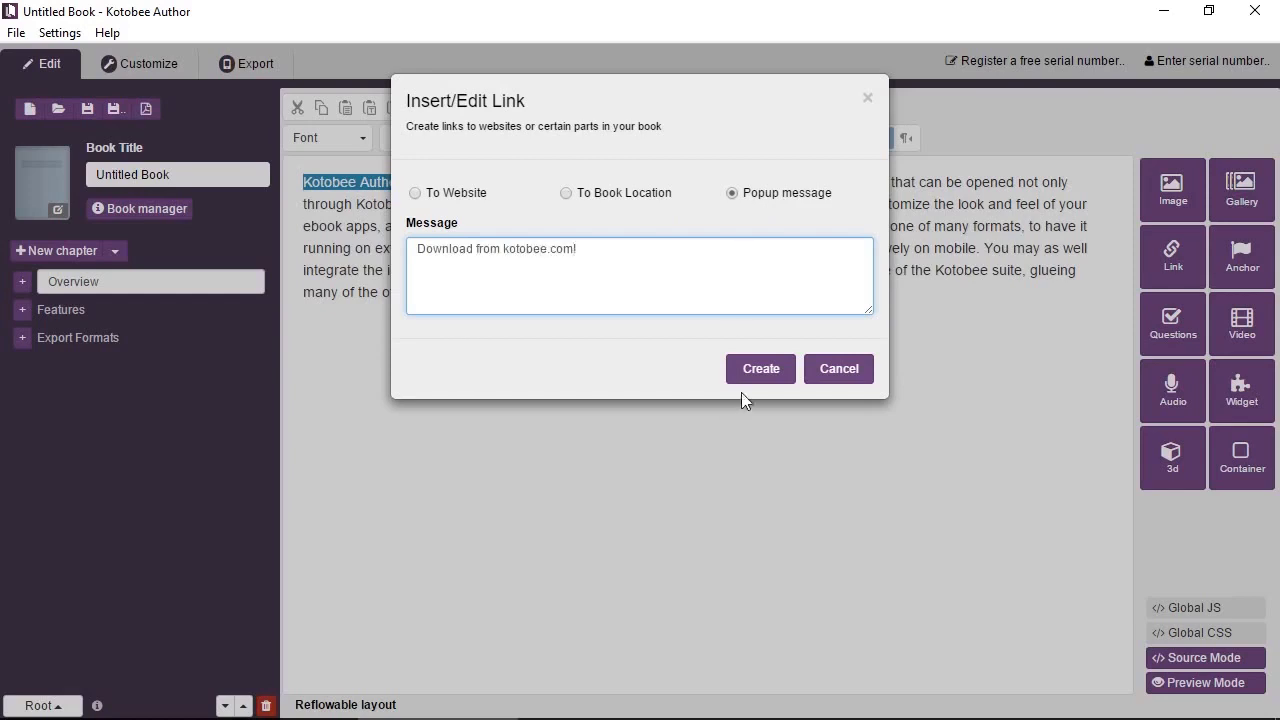
pyautogui.click(760, 368)
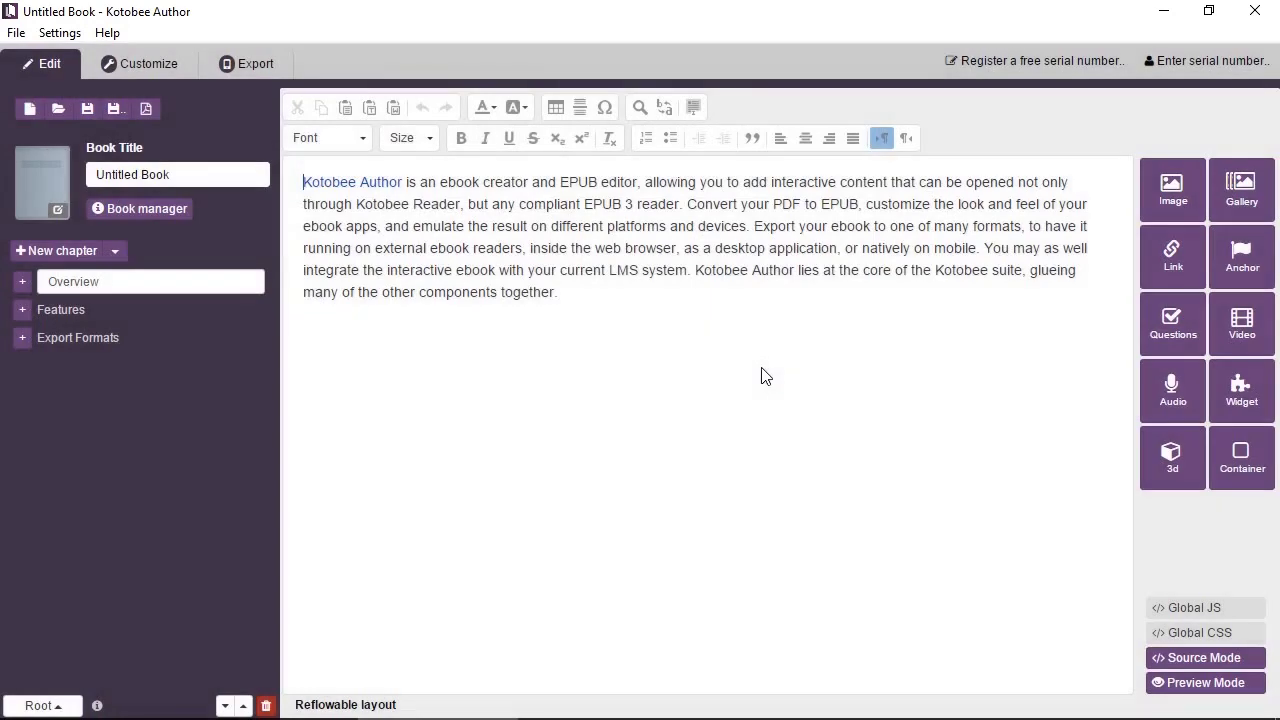
# Step: Preview the Overview chapter, test the popup message on the "Kotobee Author" link, and return to editing
pyautogui.click(1186, 684)
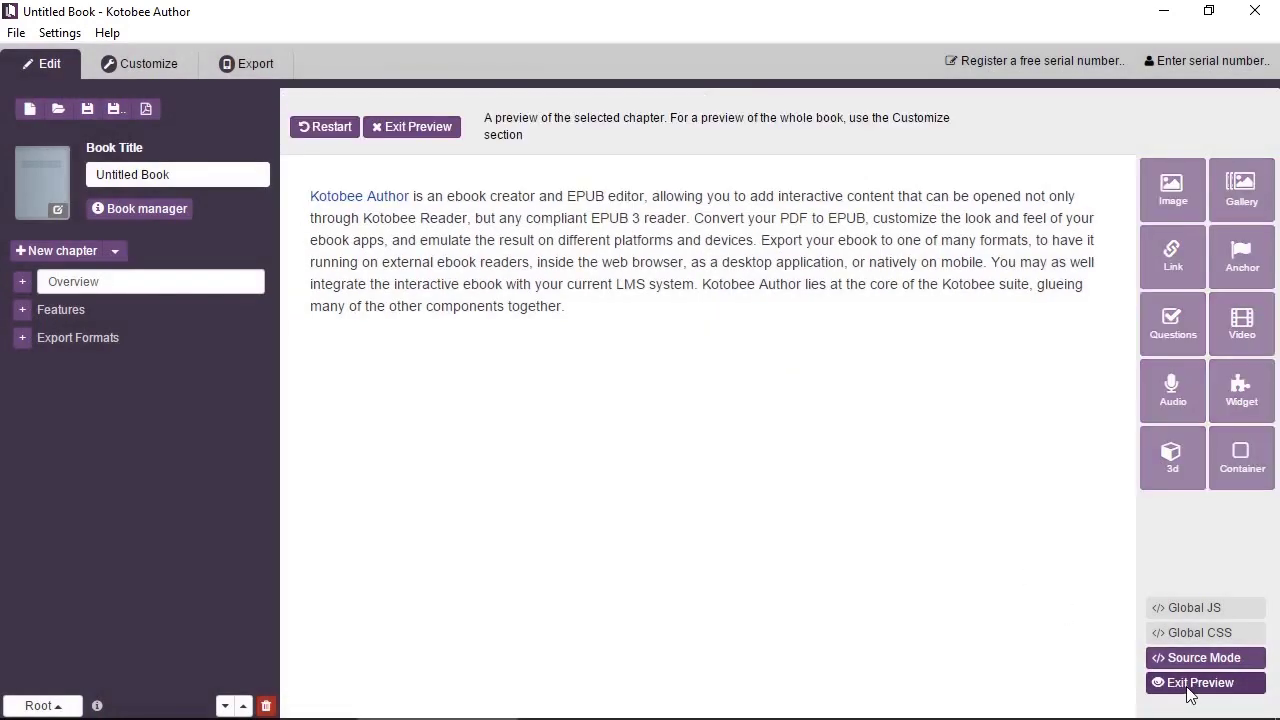
pyautogui.click(388, 199)
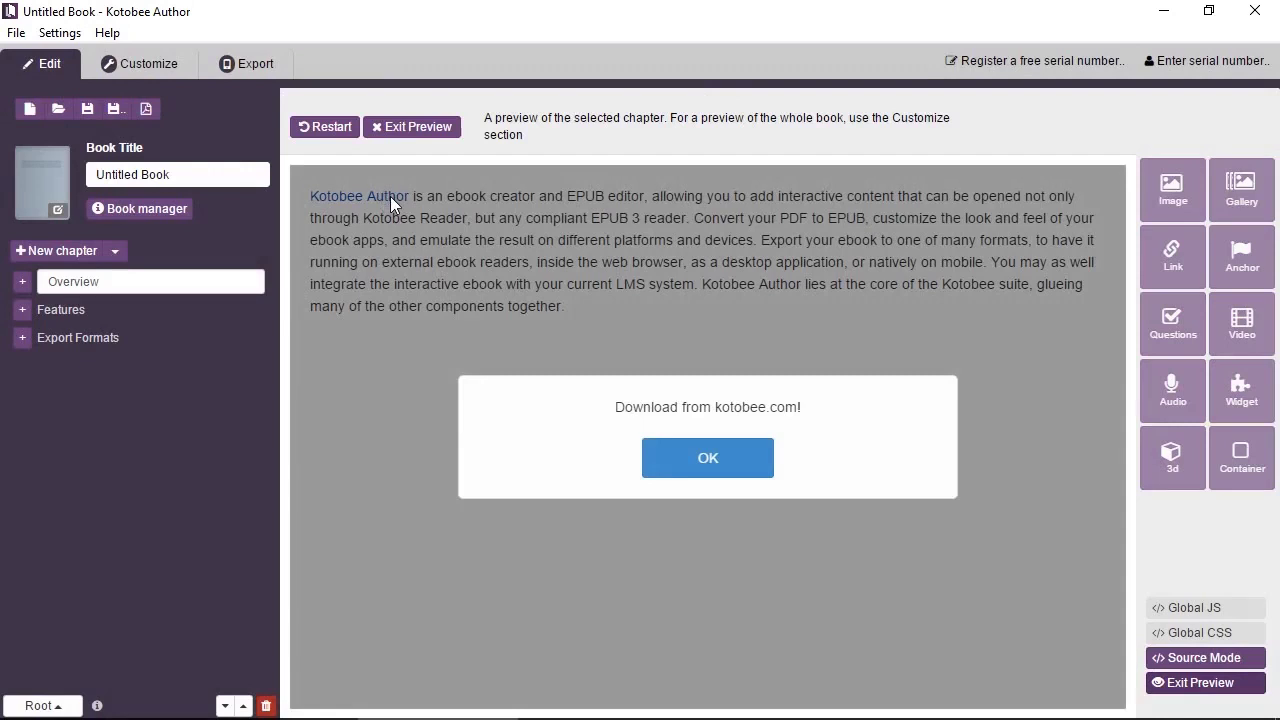
pyautogui.click(712, 460)
pyautogui.click(440, 127)
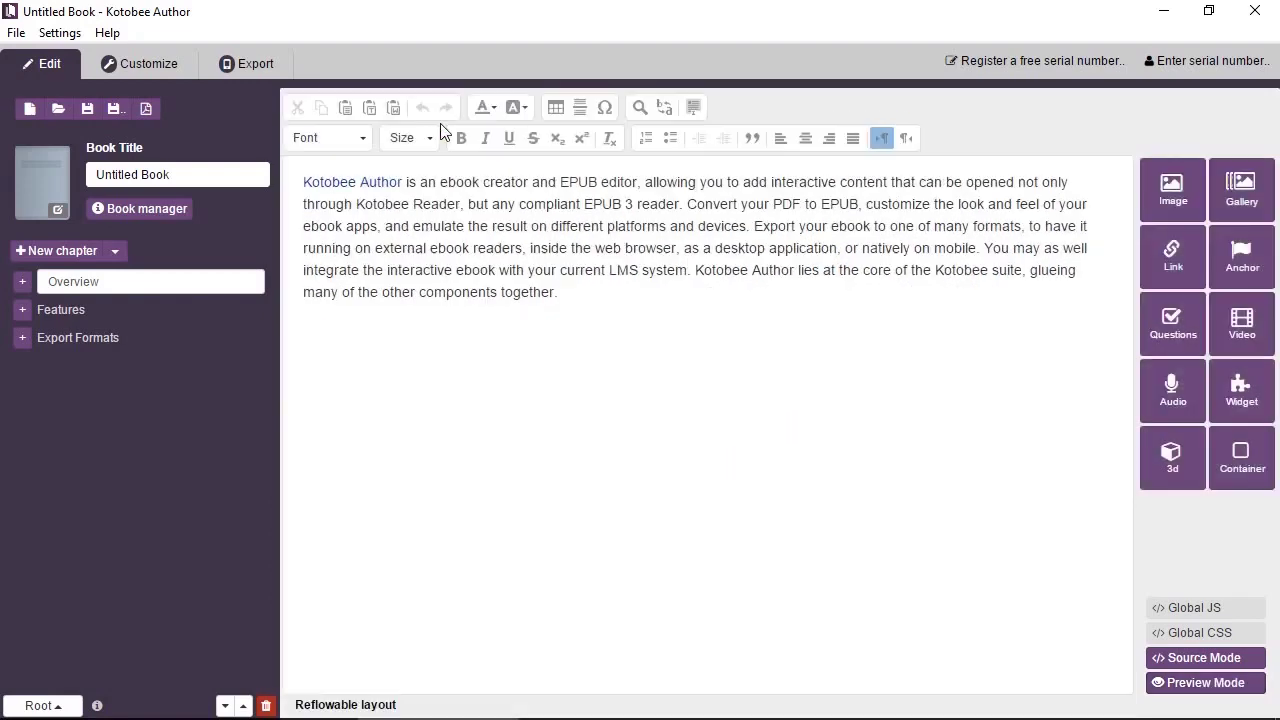
# Step: Add a new chapter with a fixed layout to the book
pyautogui.click(612, 291)
pyautogui.click(60, 251)
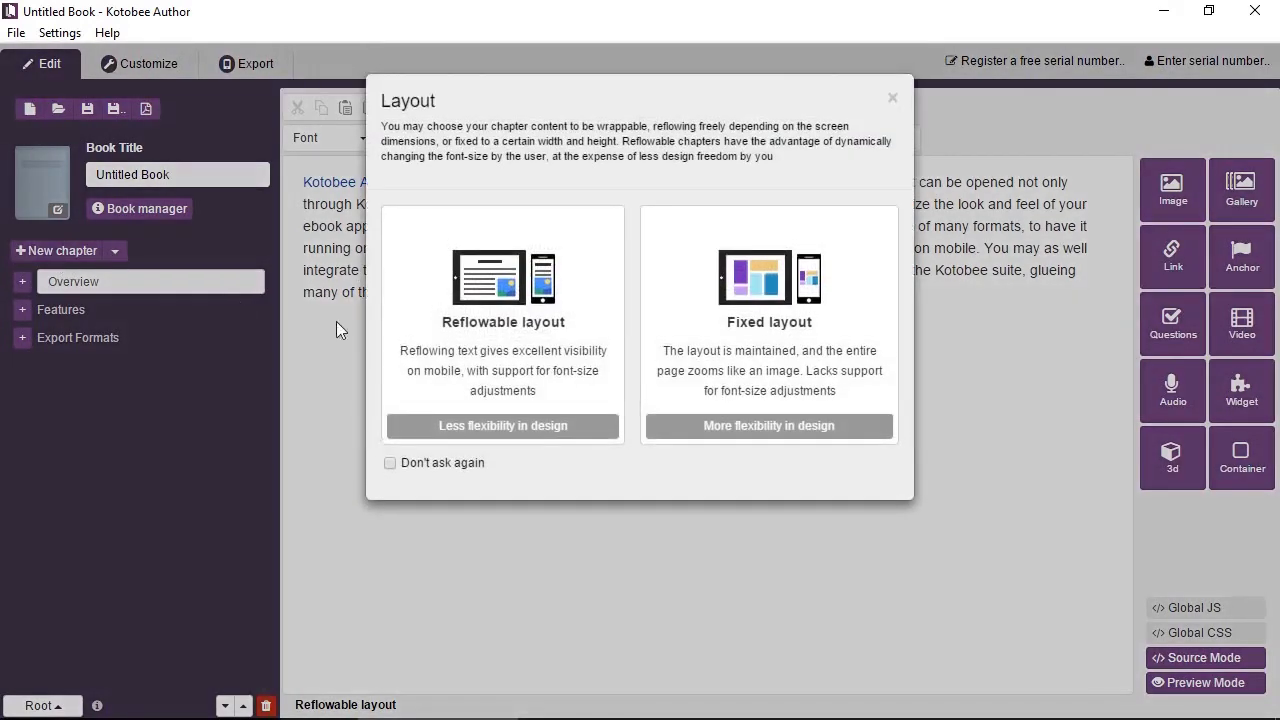
pyautogui.click(725, 370)
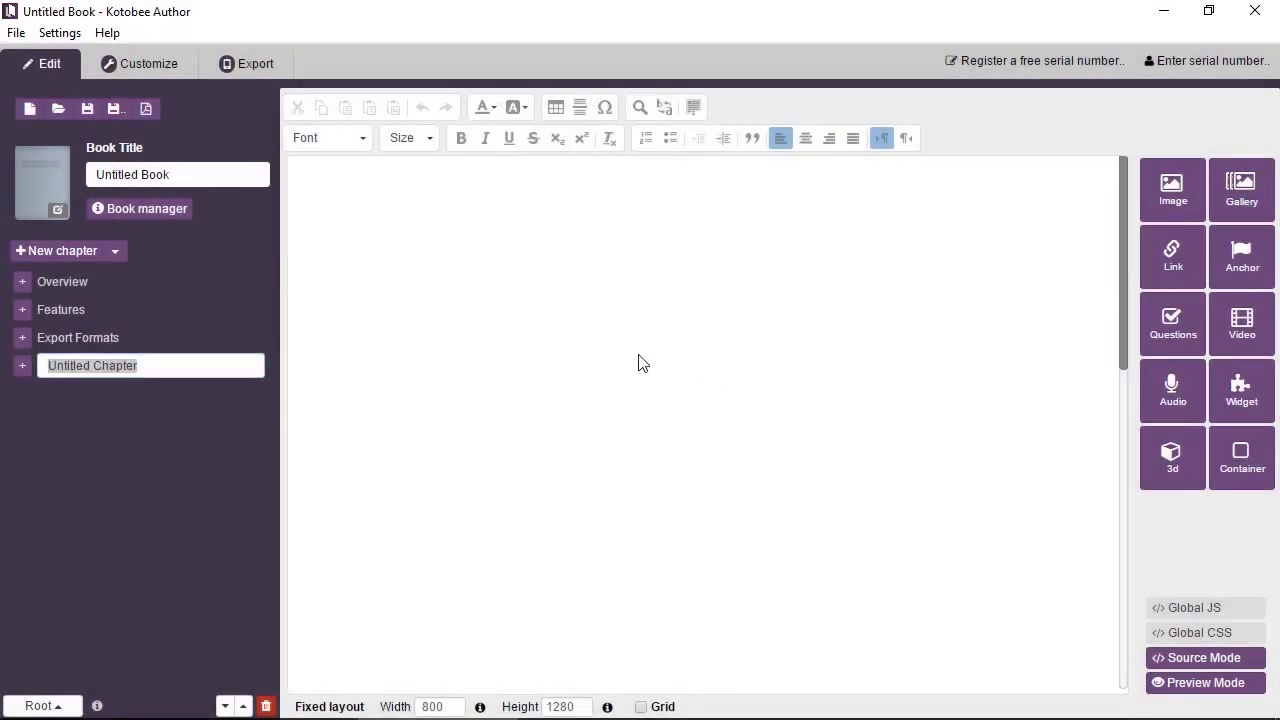
# Step: Insert the desktop image billy-elephant-la-zoo-101216-02.jpg into the new fixed-layout chapter, keeping the default image settings
pyautogui.moveTo(554, 9); pyautogui.dragTo(705, 70)
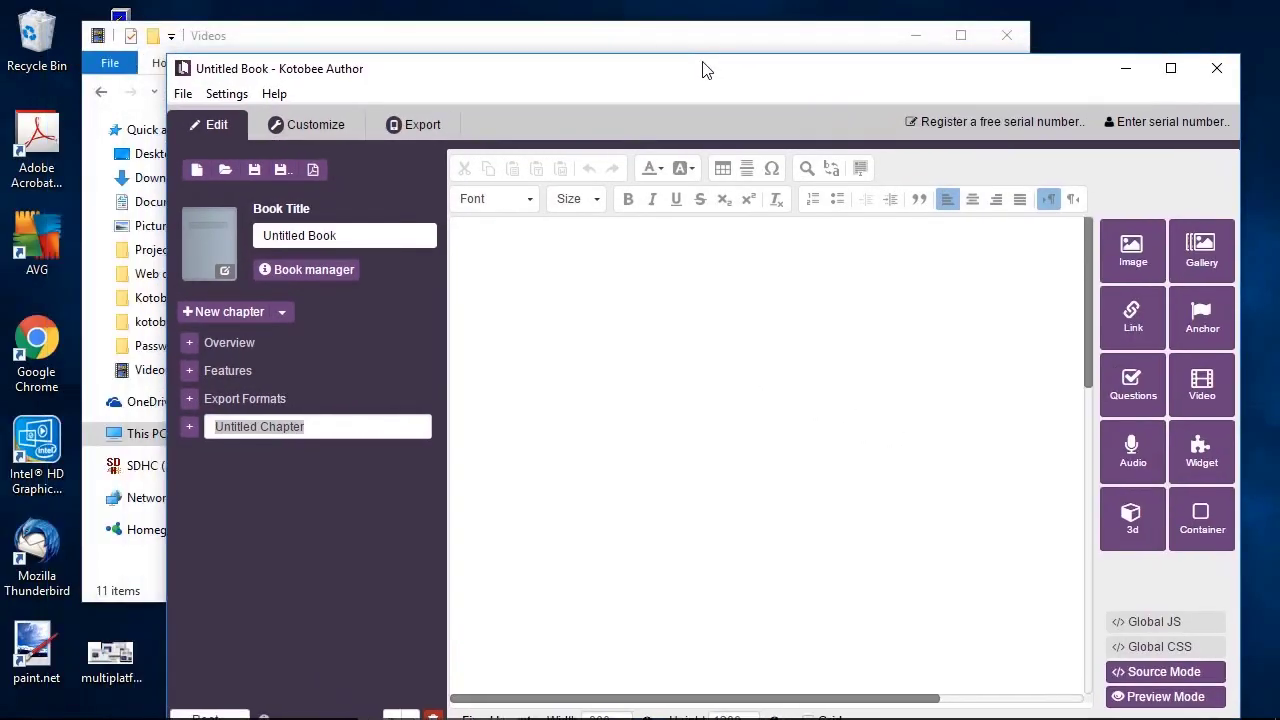
pyautogui.click(915, 36)
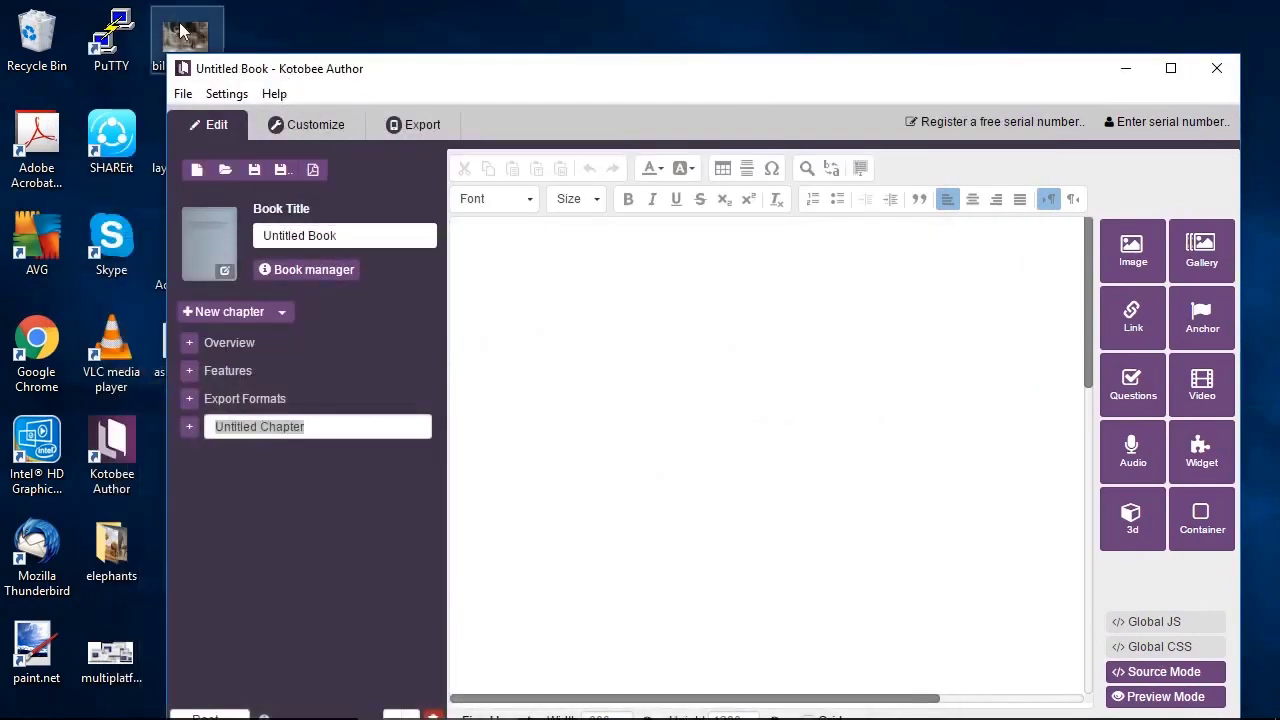
pyautogui.moveTo(185, 37); pyautogui.dragTo(605, 298)
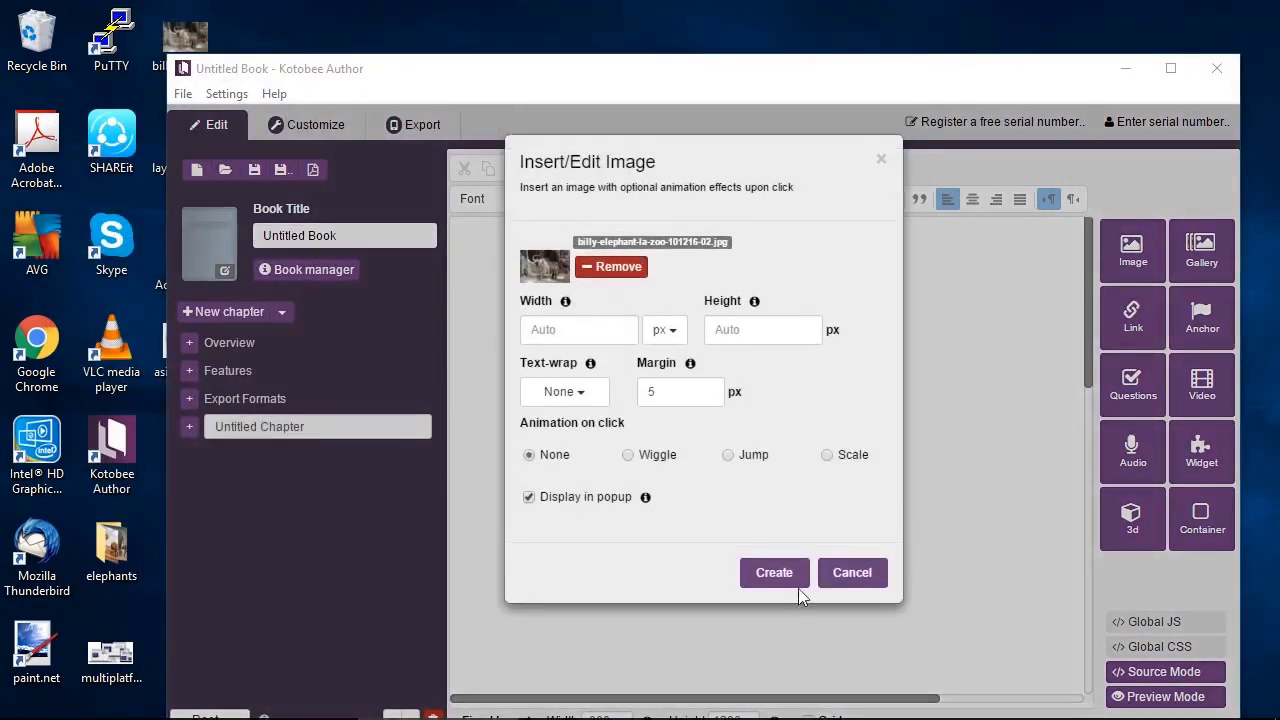
pyautogui.click(797, 582)
pyautogui.doubleClick(792, 85)
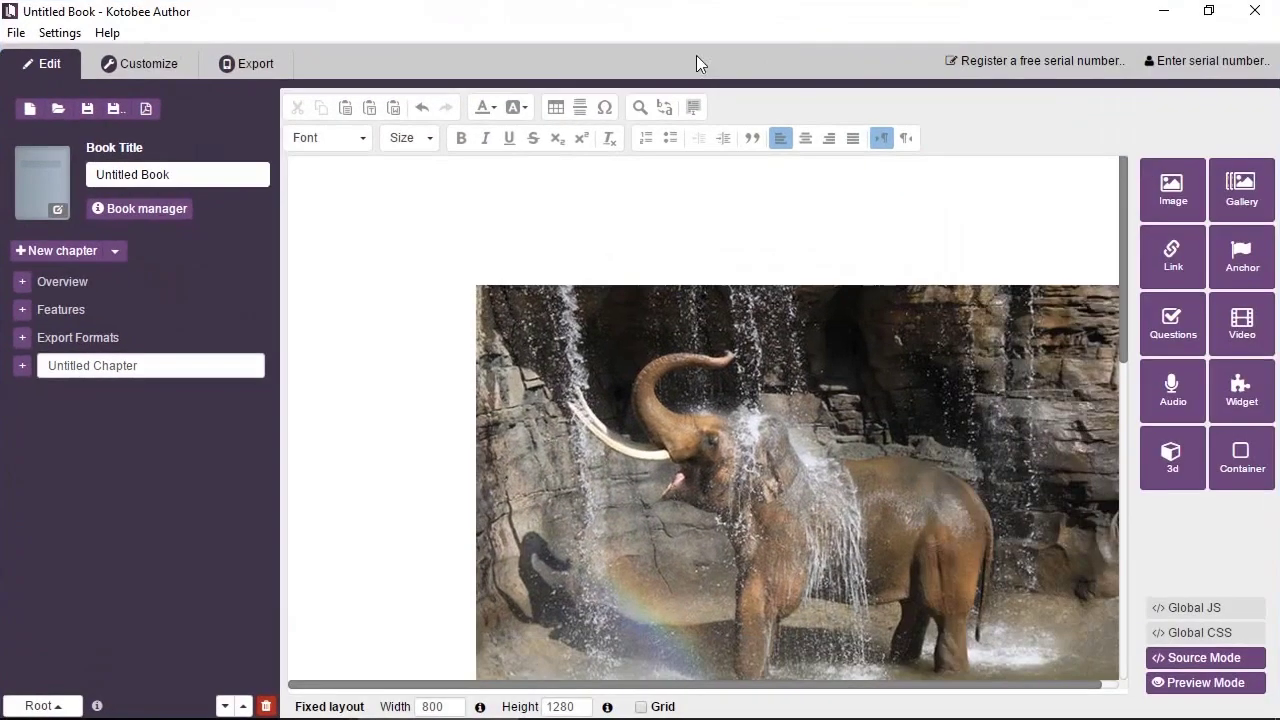
# Step: Move the elephant image so that it sits fully visible and roughly centred near the upper part of the page
pyautogui.click(763, 440)
pyautogui.moveTo(763, 440); pyautogui.dragTo(686, 377)
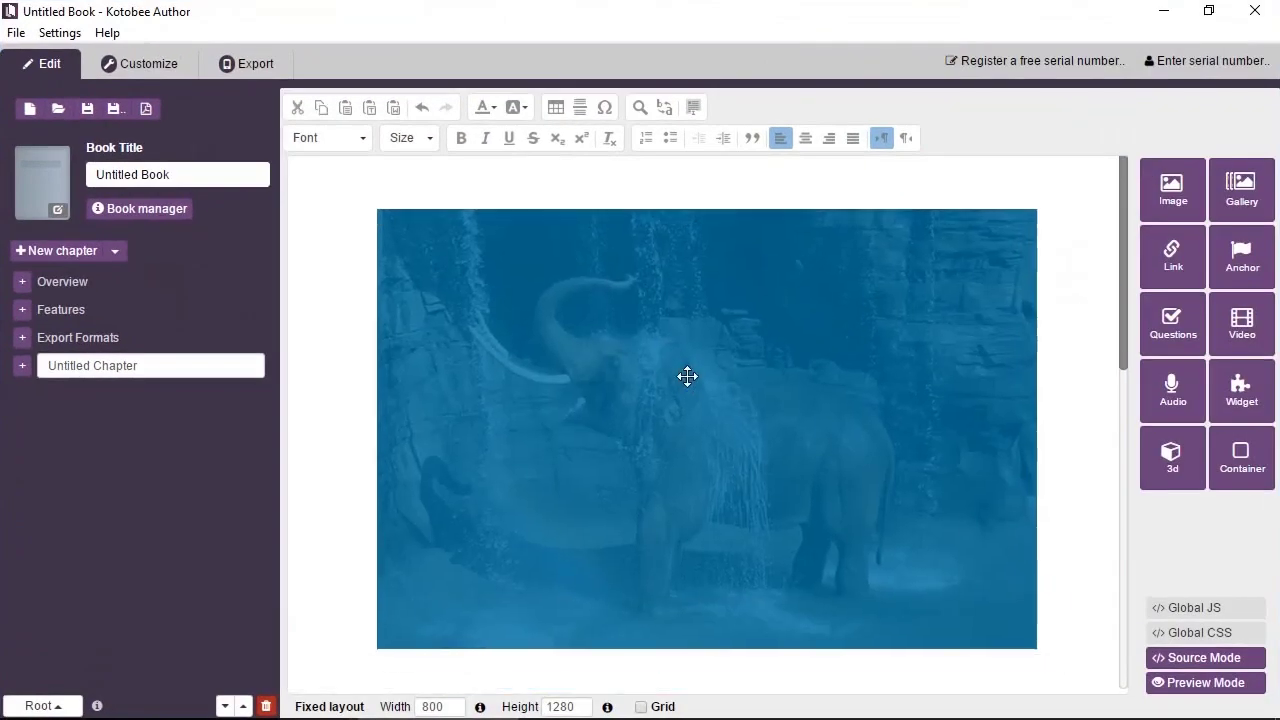
pyautogui.click(1062, 388)
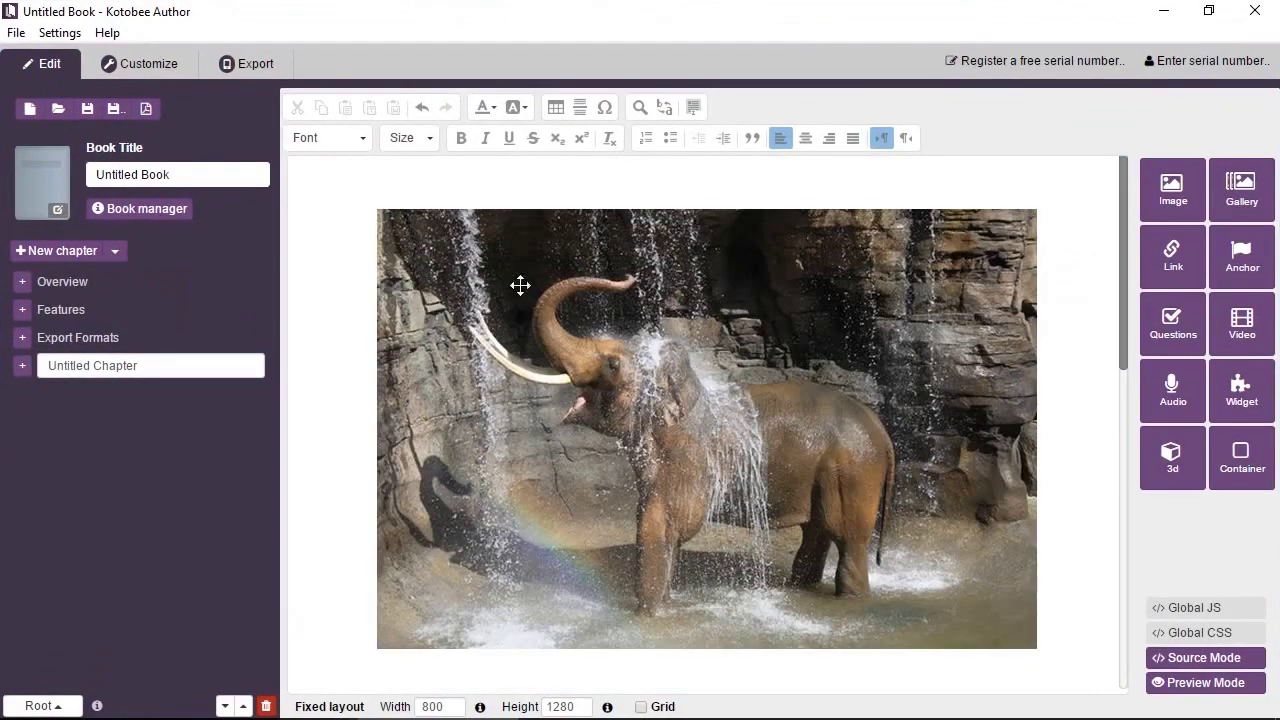
# Step: Try to insert a link in the Overview chapter without highlighting any text
pyautogui.click(153, 283)
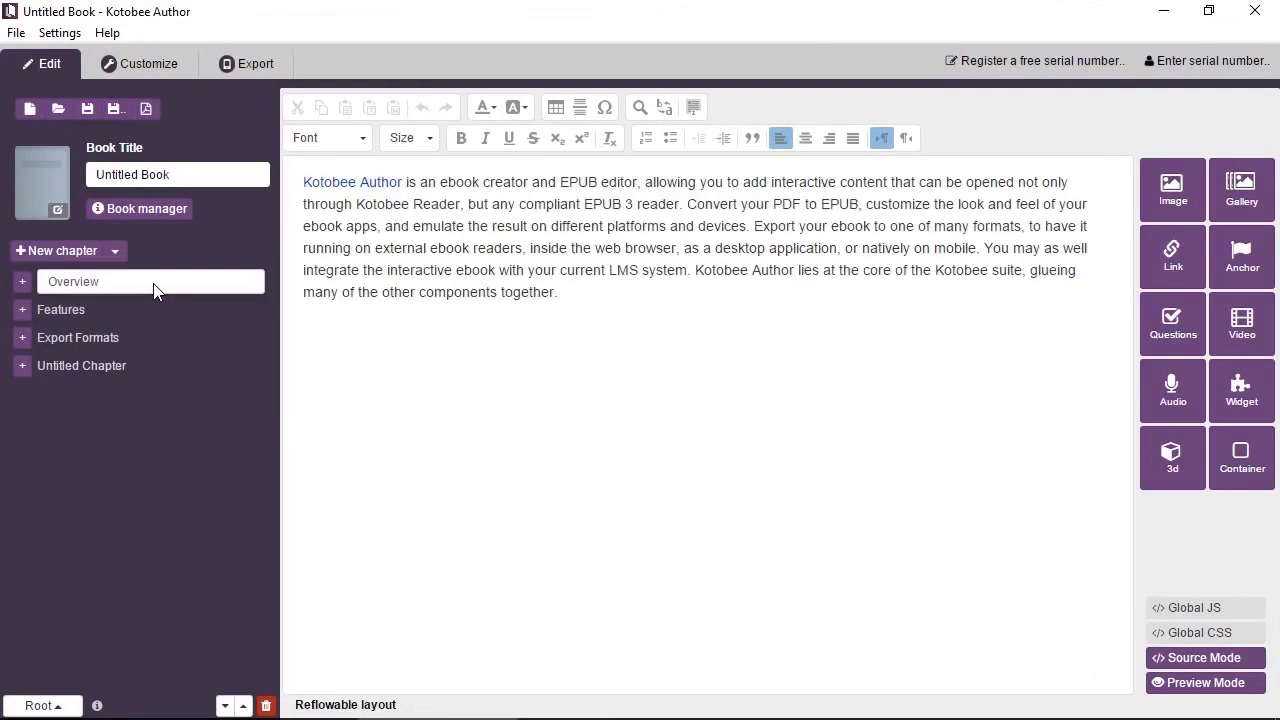
pyautogui.click(1154, 280)
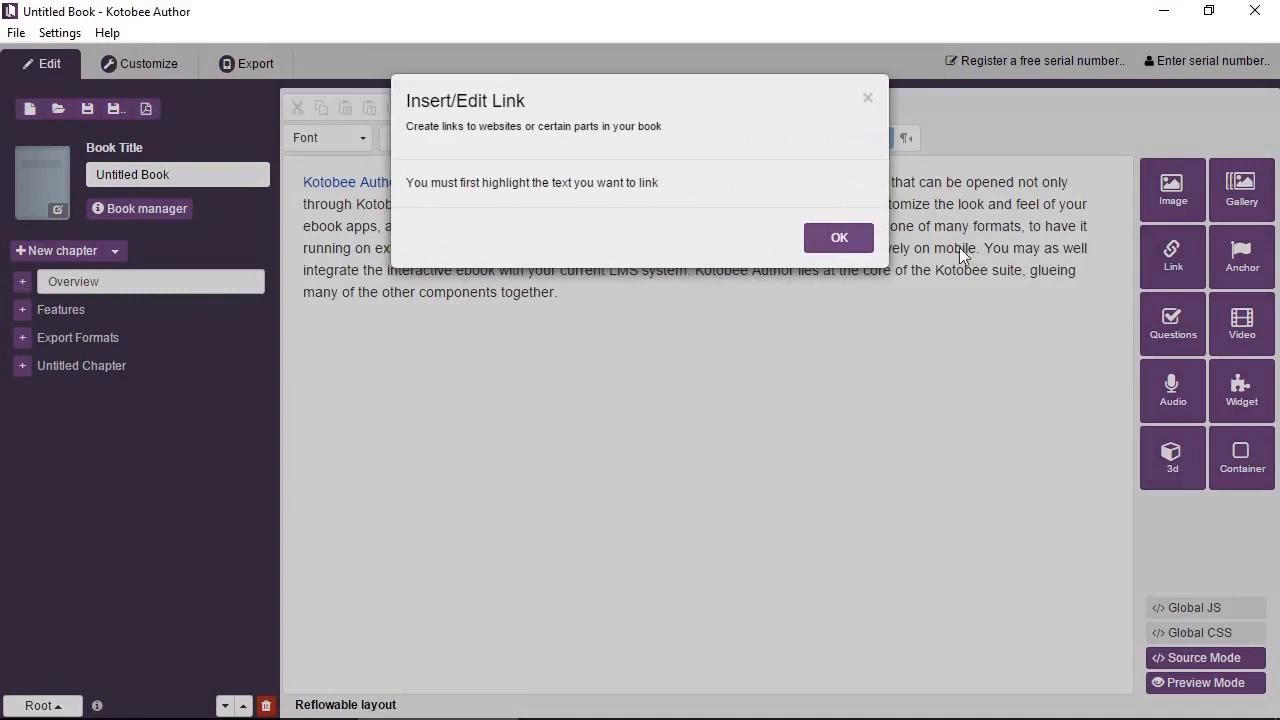
pyautogui.click(838, 238)
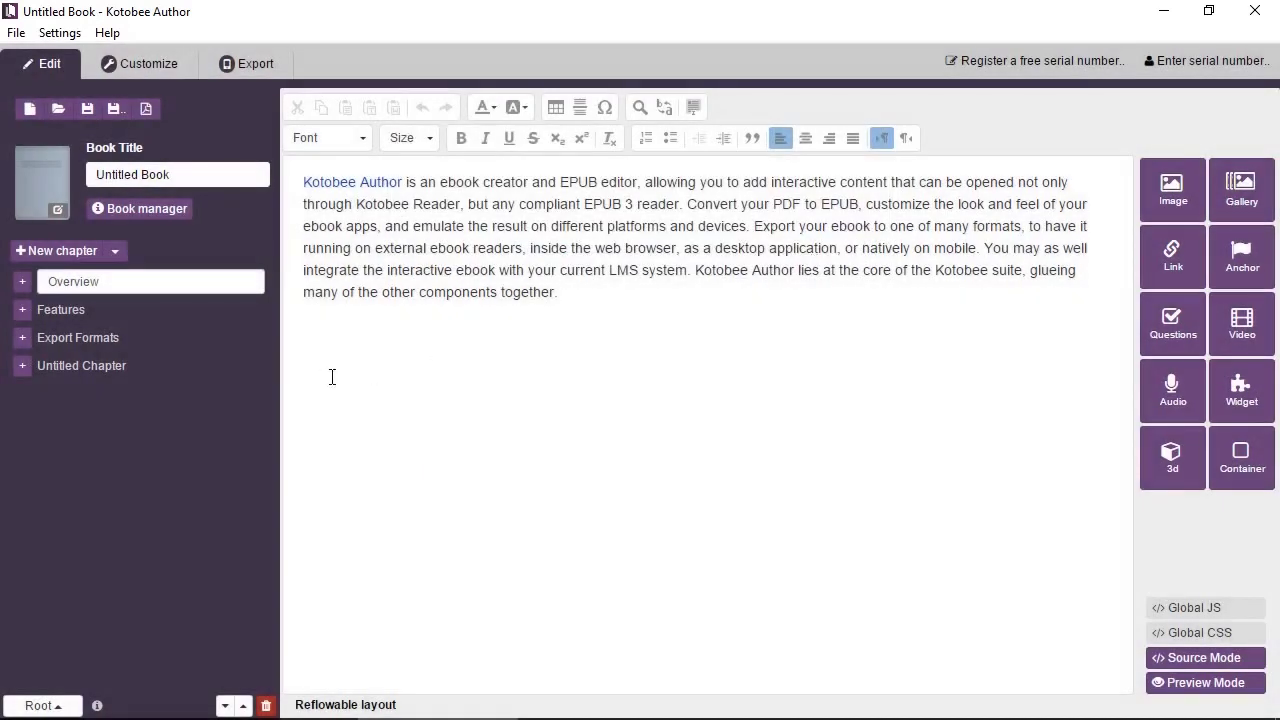
# Step: Start a popup message link in the fixed-layout Untitled Chapter with the message "This is one happy elephant!"
pyautogui.click(172, 370)
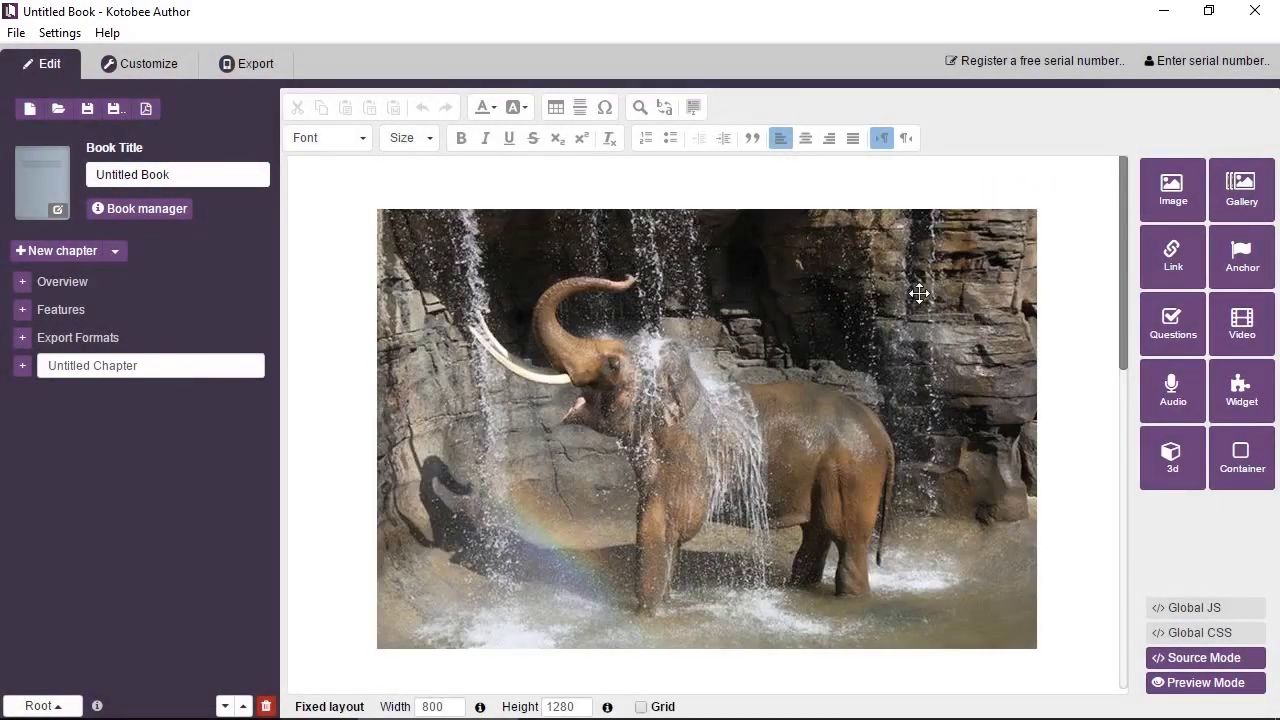
pyautogui.click(1150, 273)
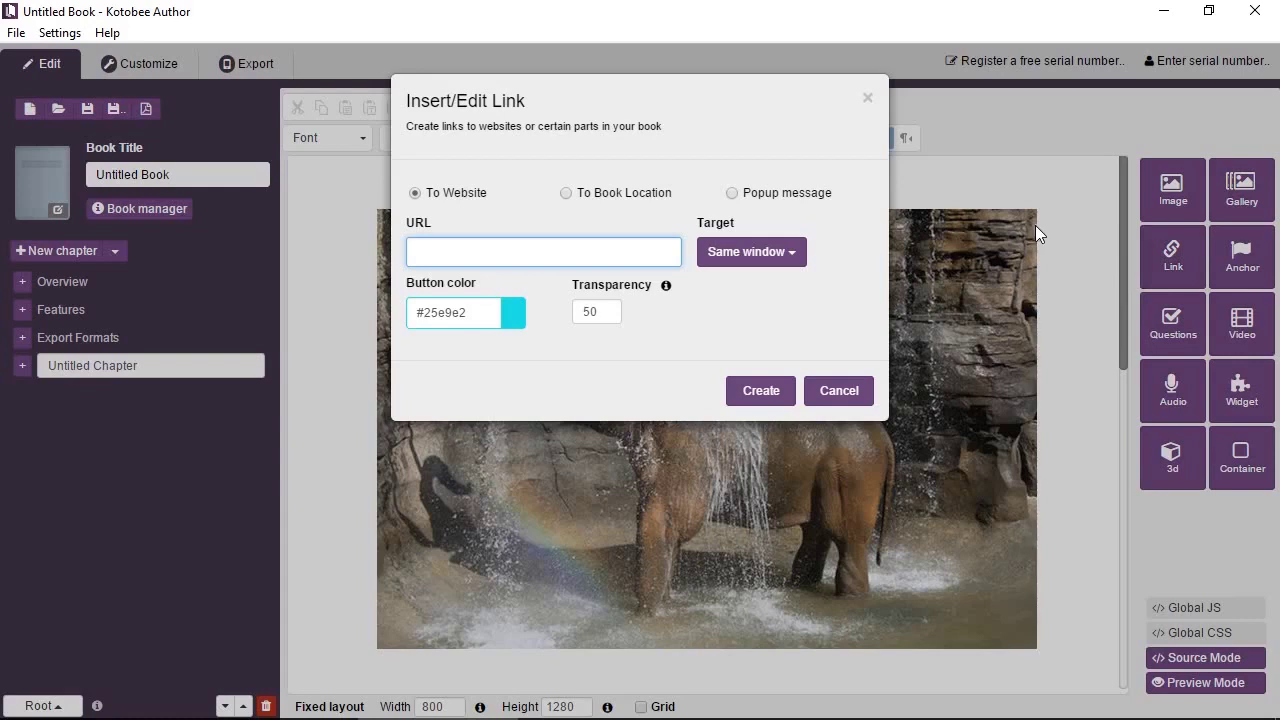
pyautogui.click(818, 193)
pyautogui.click(600, 266)
pyautogui.write('This ')
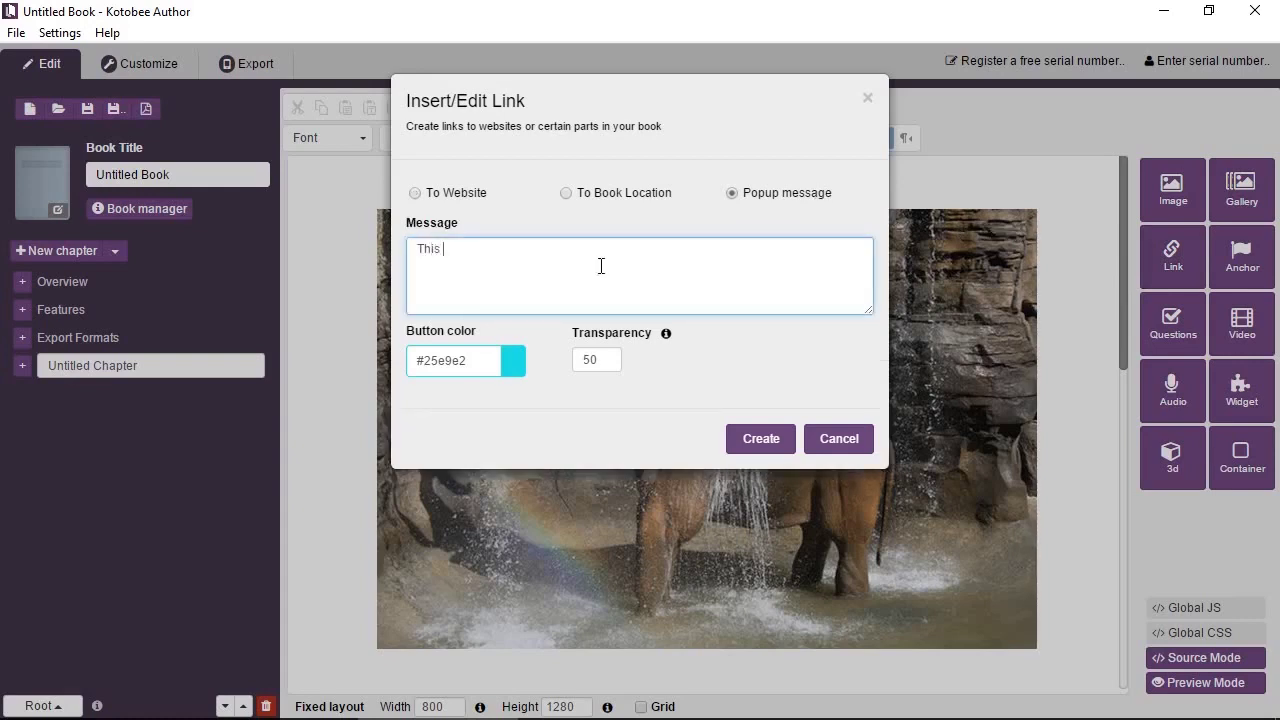
pyautogui.write('is one happy elephant!')
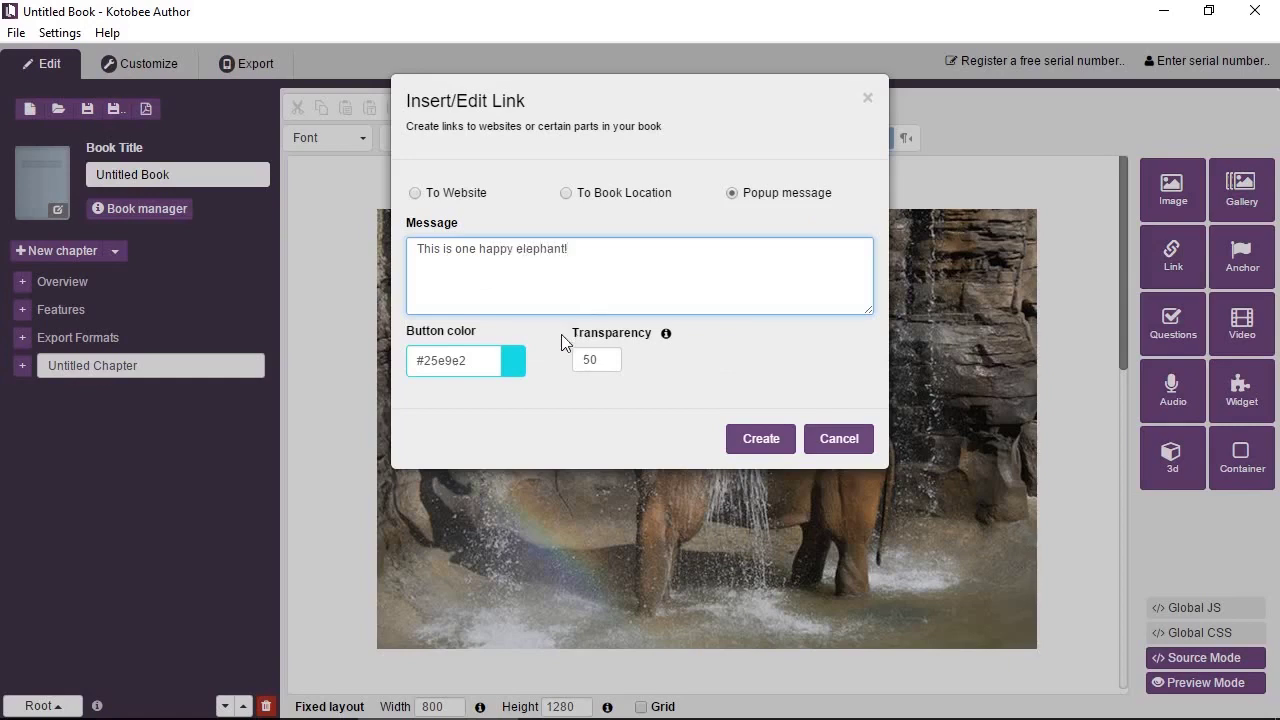
# Step: Keep the link's button color at #25e9e2, set its transparency to 10, and create the link
pyautogui.click(482, 358)
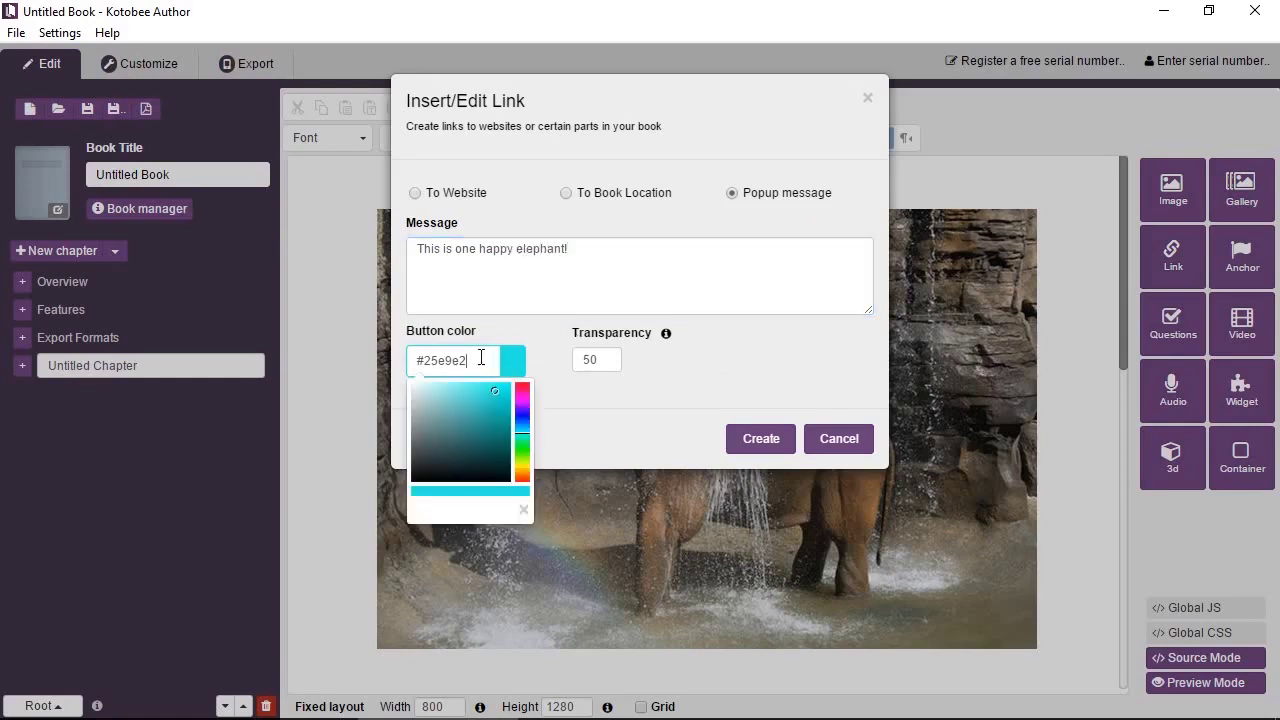
pyautogui.click(598, 357)
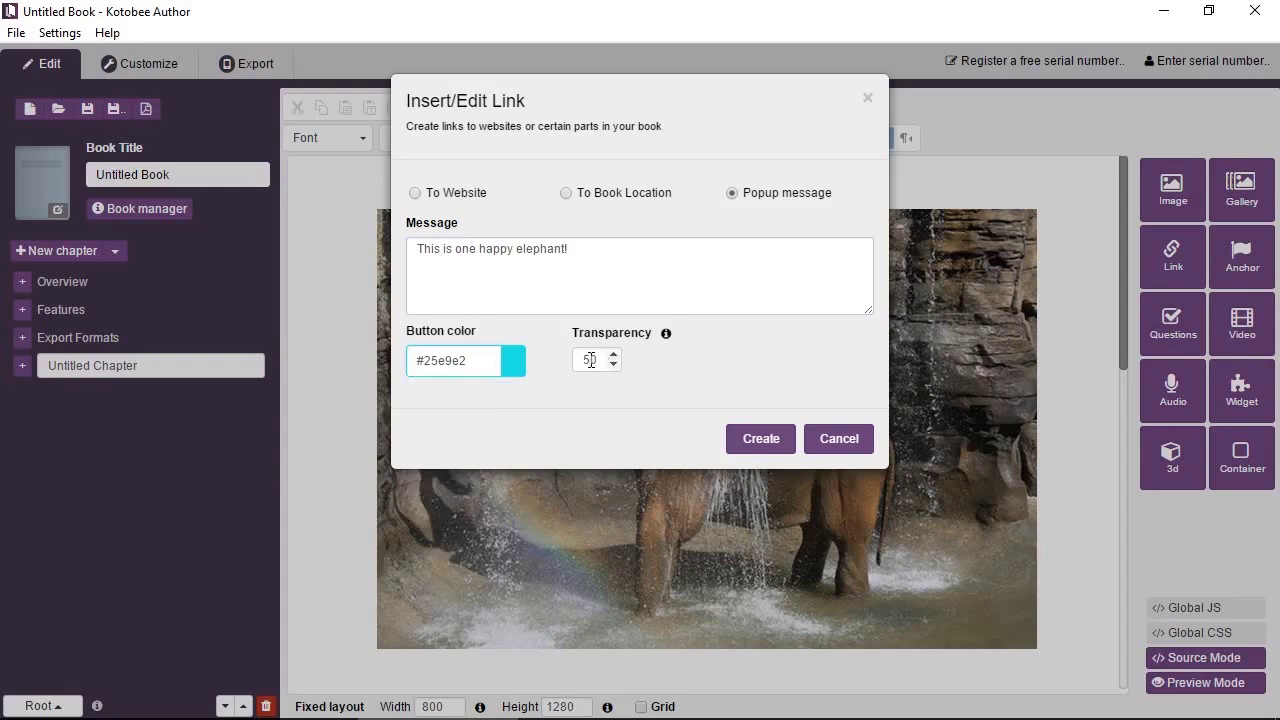
pyautogui.click(593, 360)
pyautogui.press('BackSpace')
pyautogui.write('1')
pyautogui.click(666, 334)
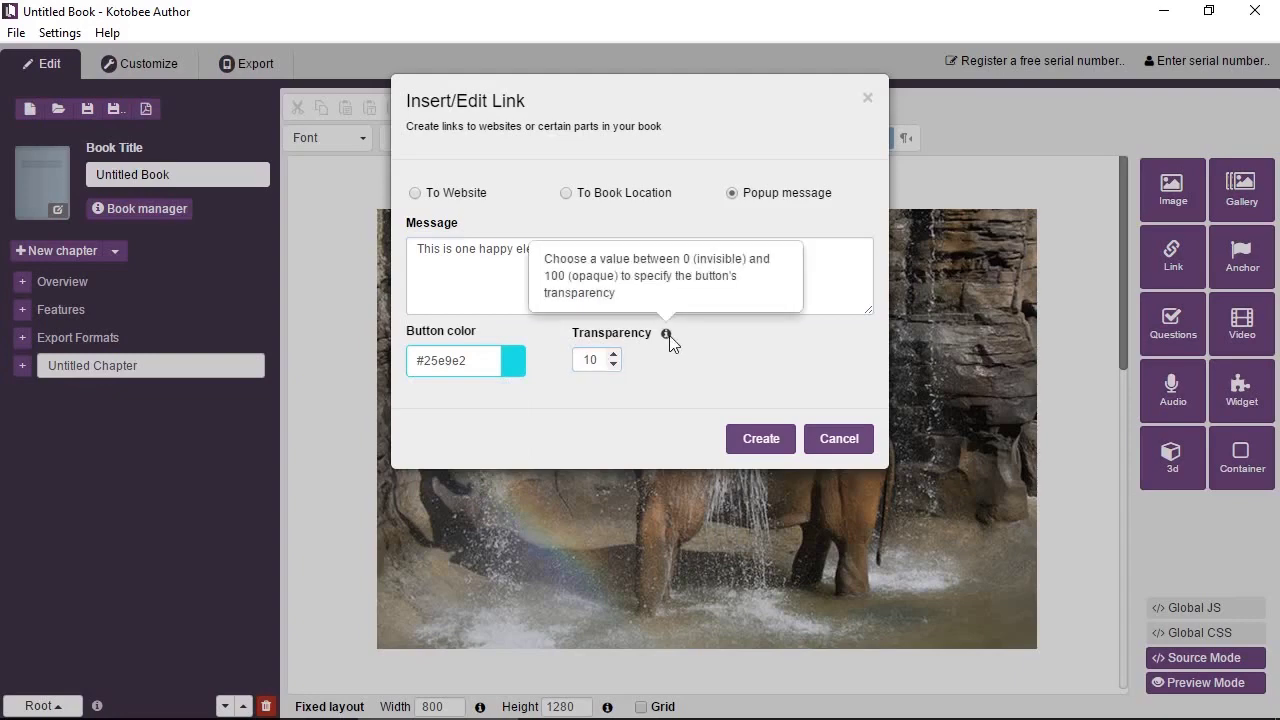
pyautogui.click(761, 438)
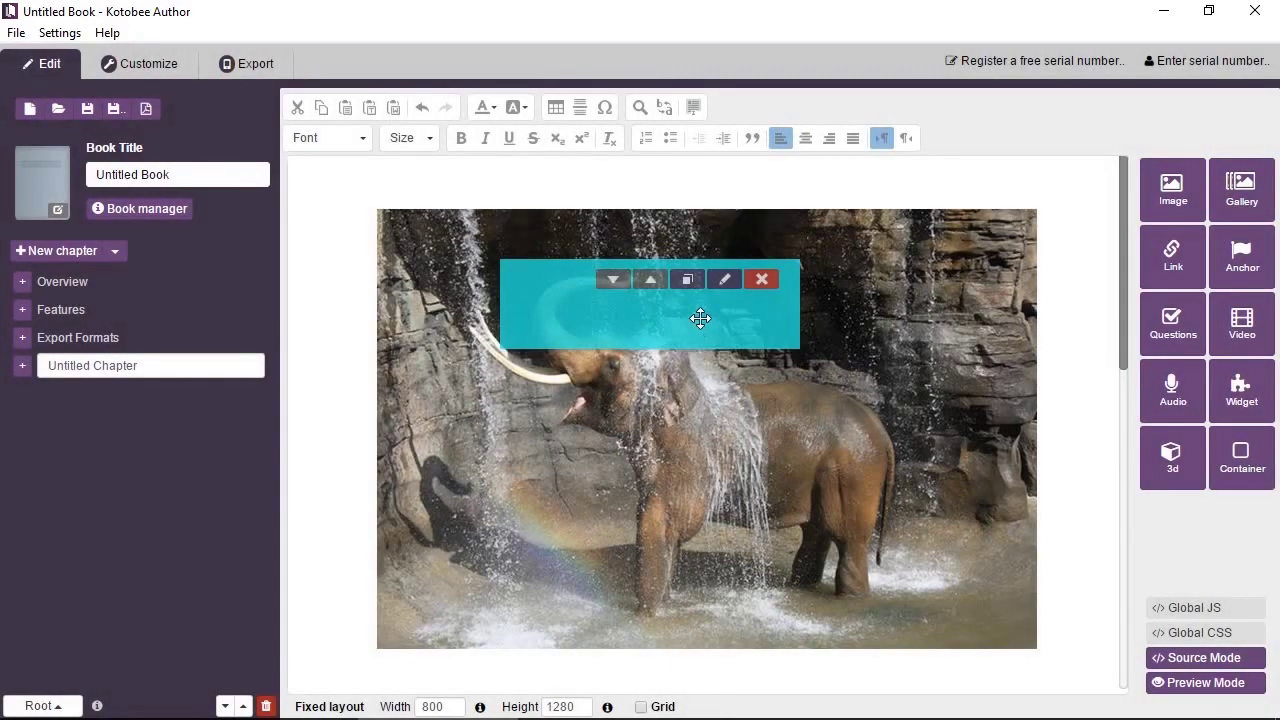
# Step: Move the link button slightly down and enlarge it to cover most of the elephant in the image
pyautogui.moveTo(700, 318)
pyautogui.mouseDown()
pyautogui.moveTo(743, 380)
pyautogui.moveTo(583, 411)
pyautogui.moveTo(824, 334)
pyautogui.moveTo(699, 333)
pyautogui.mouseUp()
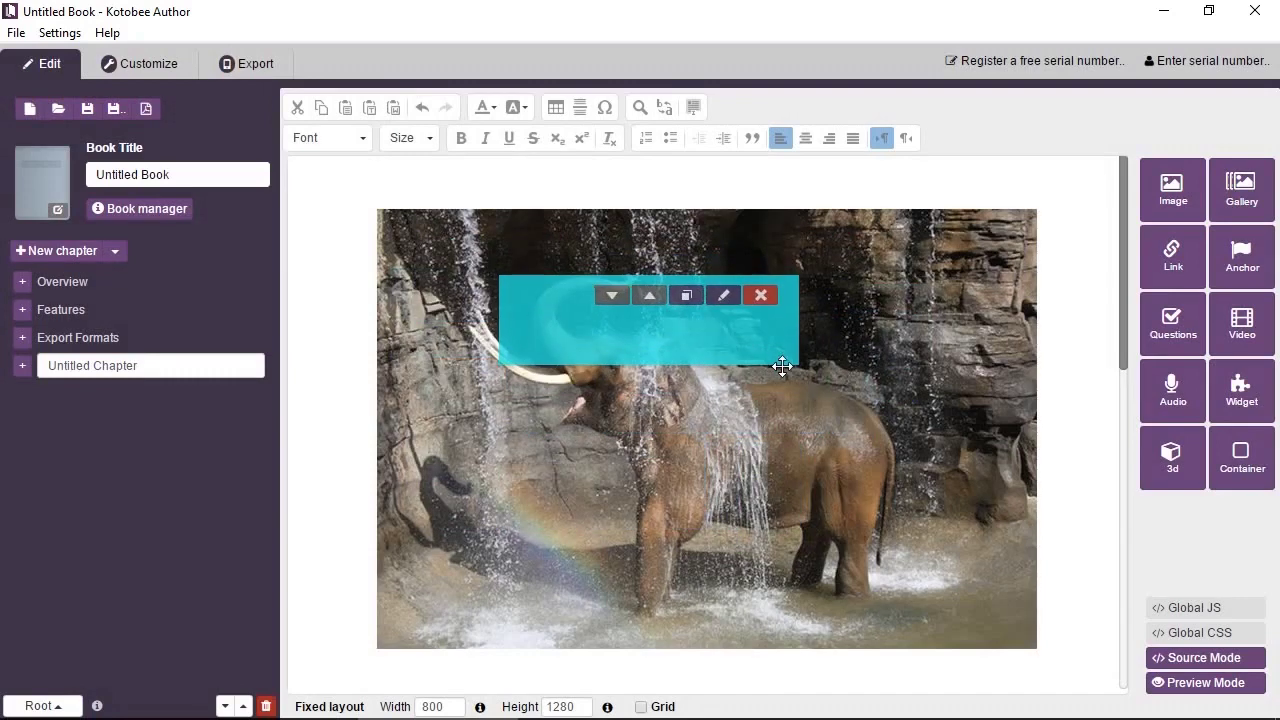
pyautogui.moveTo(789, 364); pyautogui.dragTo(944, 628)
# Step: Preview the fixed-layout chapter and test the popup link over the elephant
pyautogui.click(1172, 684)
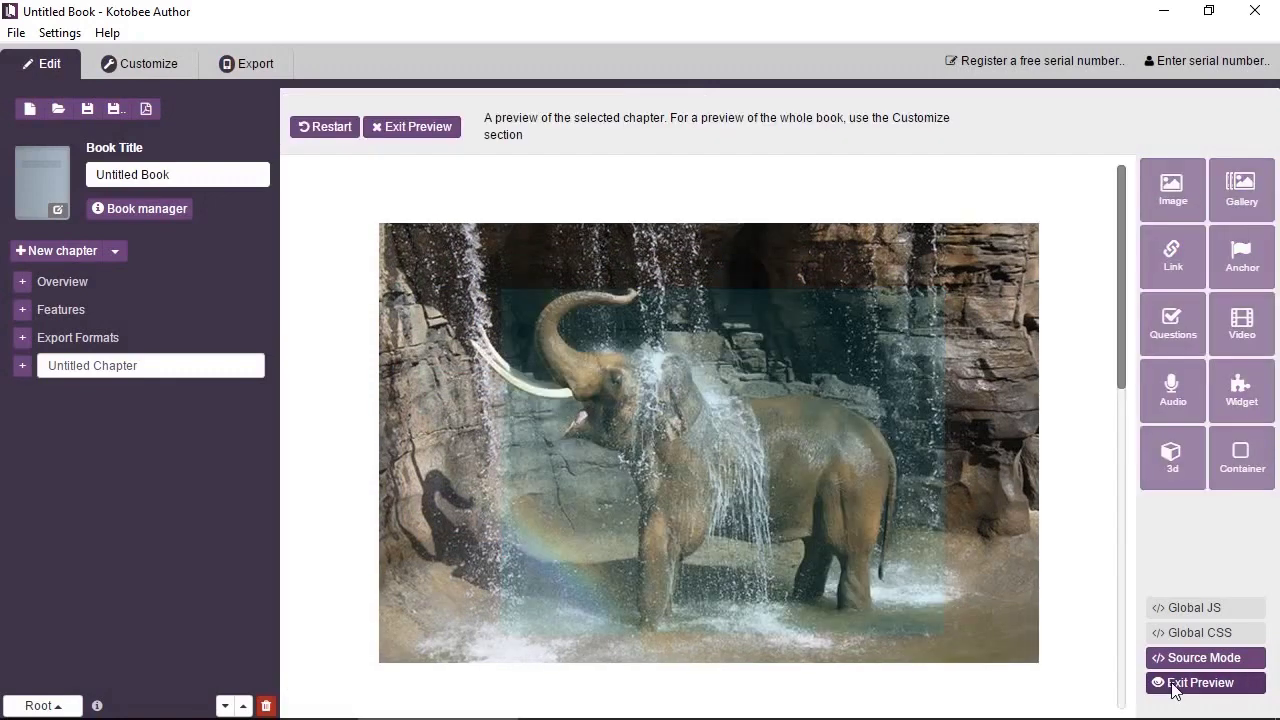
pyautogui.click(740, 431)
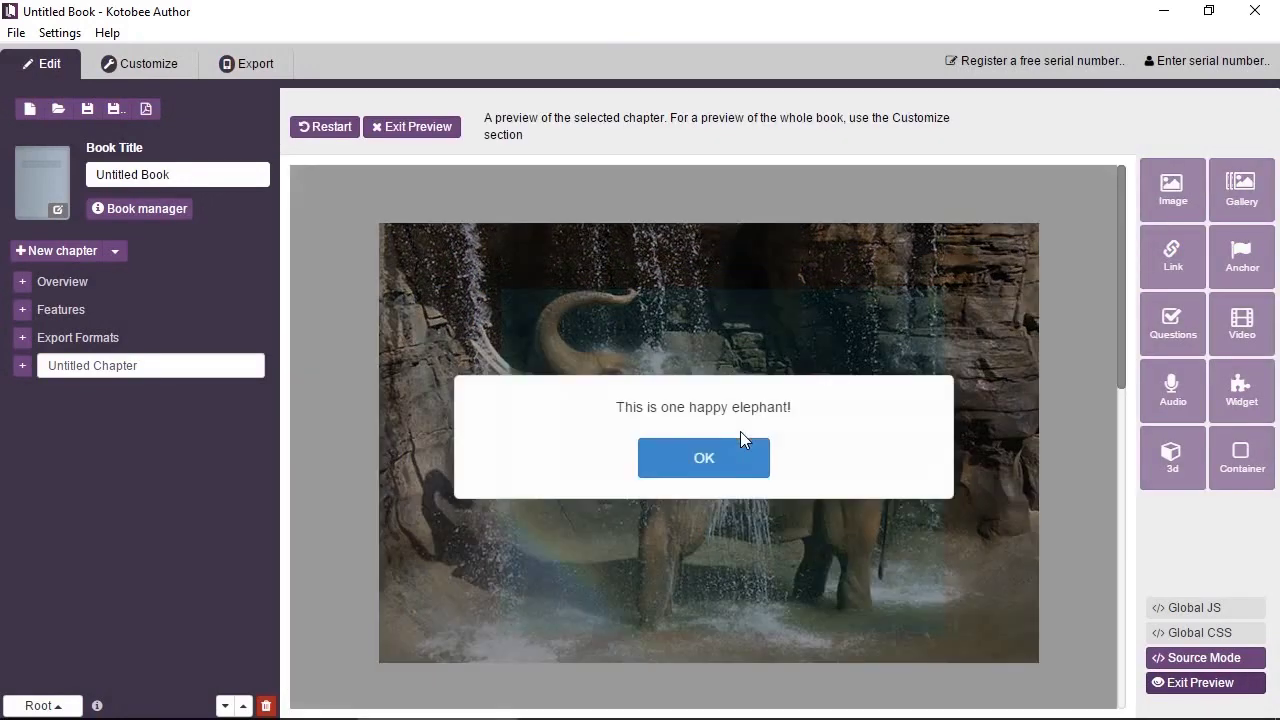